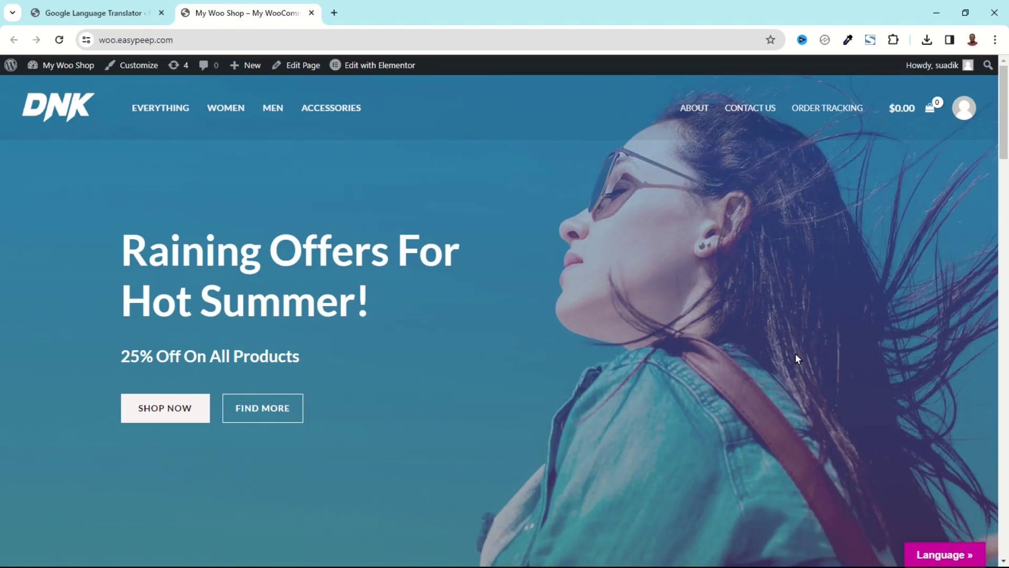
- Try the storefront's language flags: French, English, Hausa, Arabic, then back to English
left_click(946, 555)
left_click(953, 528)
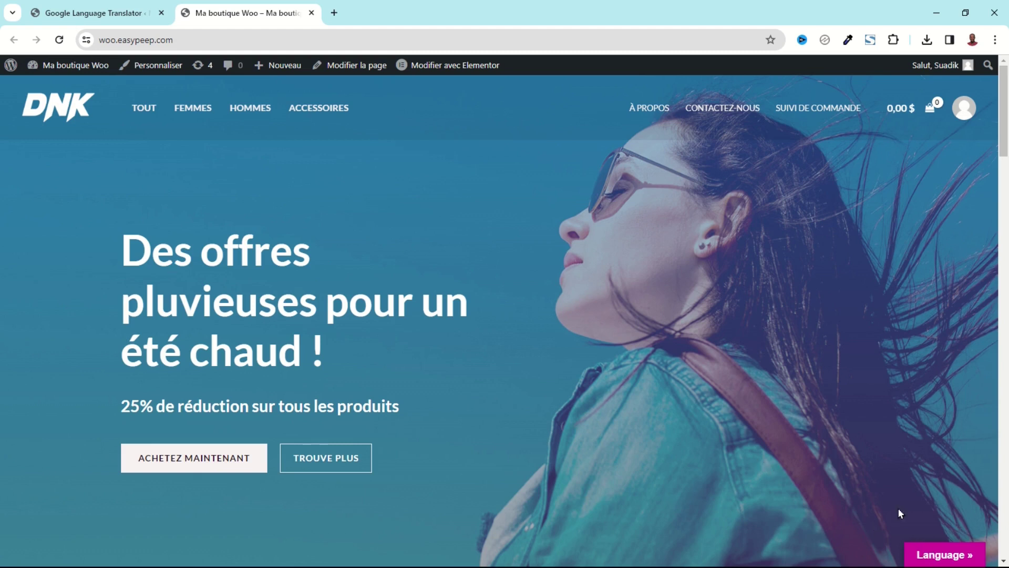
left_click(937, 556)
left_click(972, 532)
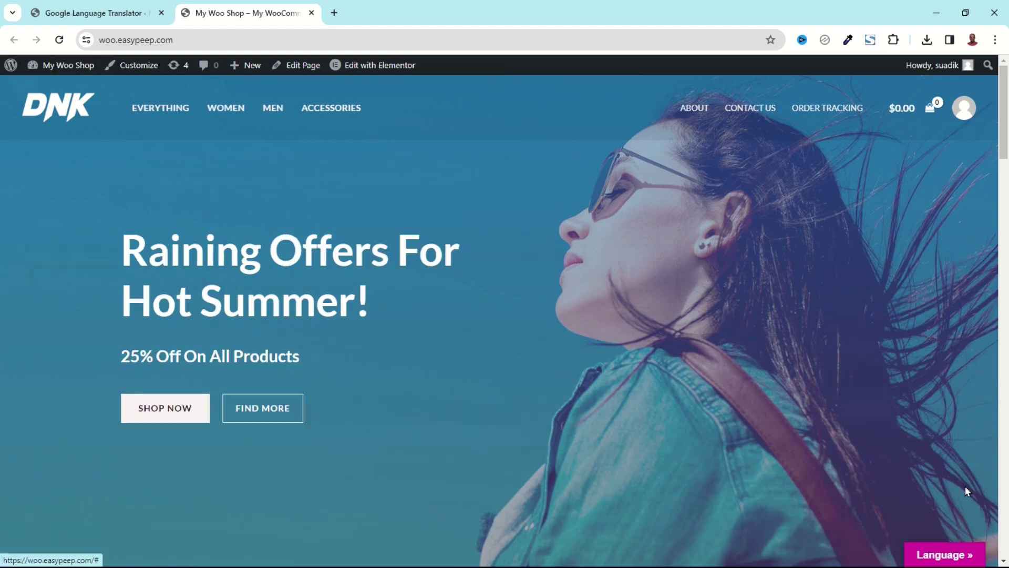
left_click(942, 554)
left_click(911, 527)
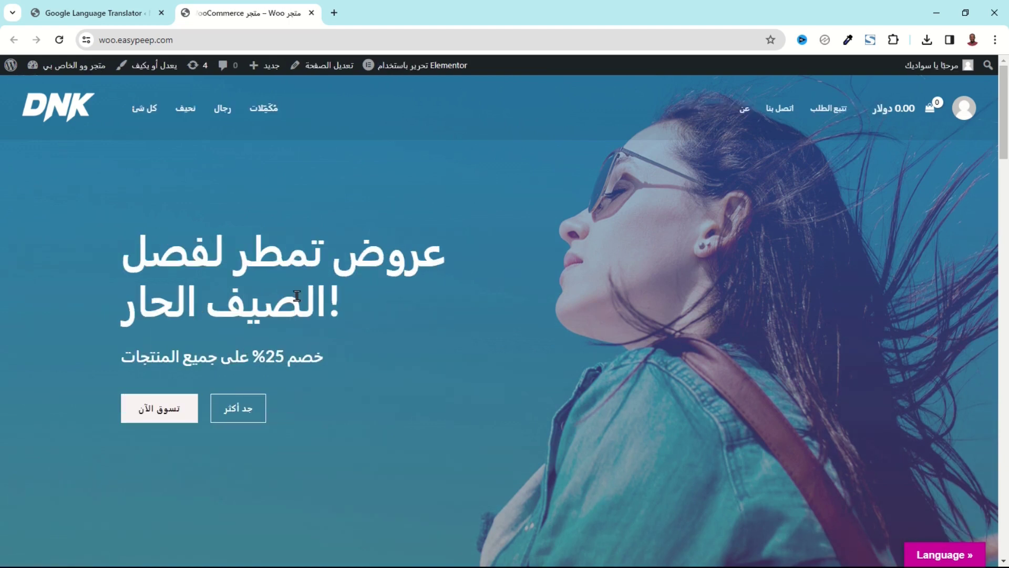
left_click(944, 556)
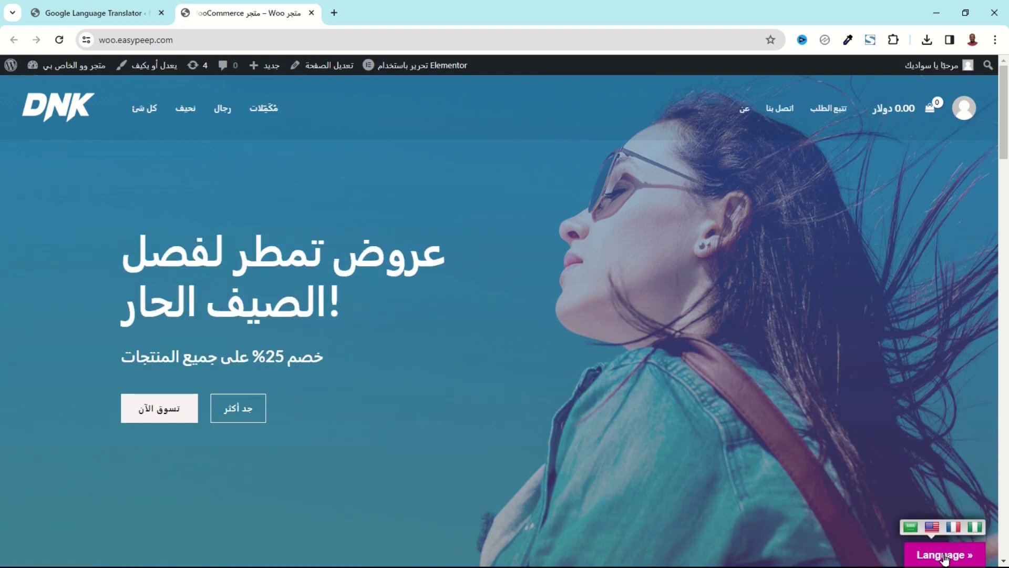
left_click(934, 526)
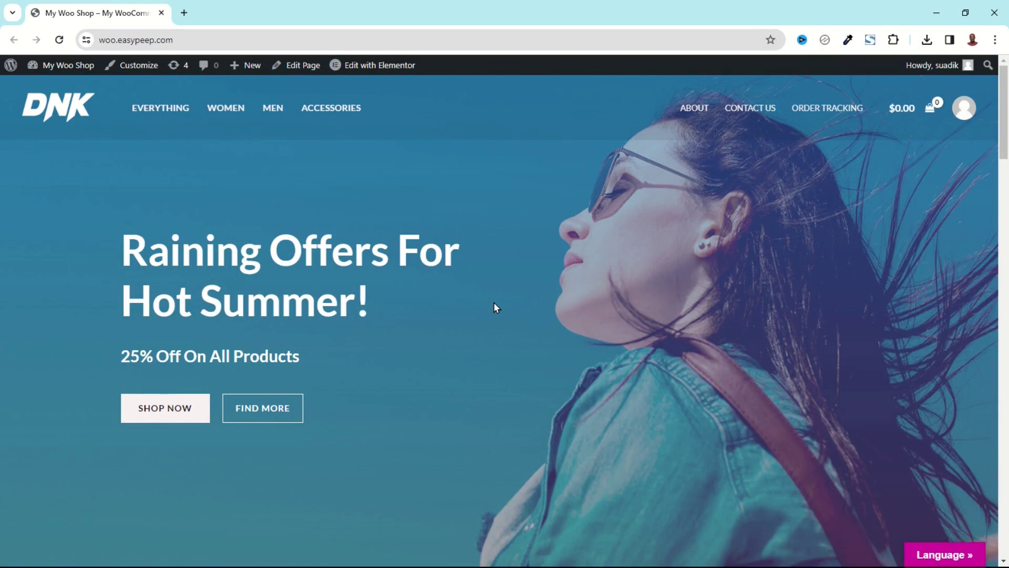
- Search 'google language tr', then install and activate the Google Language Translator plugin
mouse_move(41, 68)
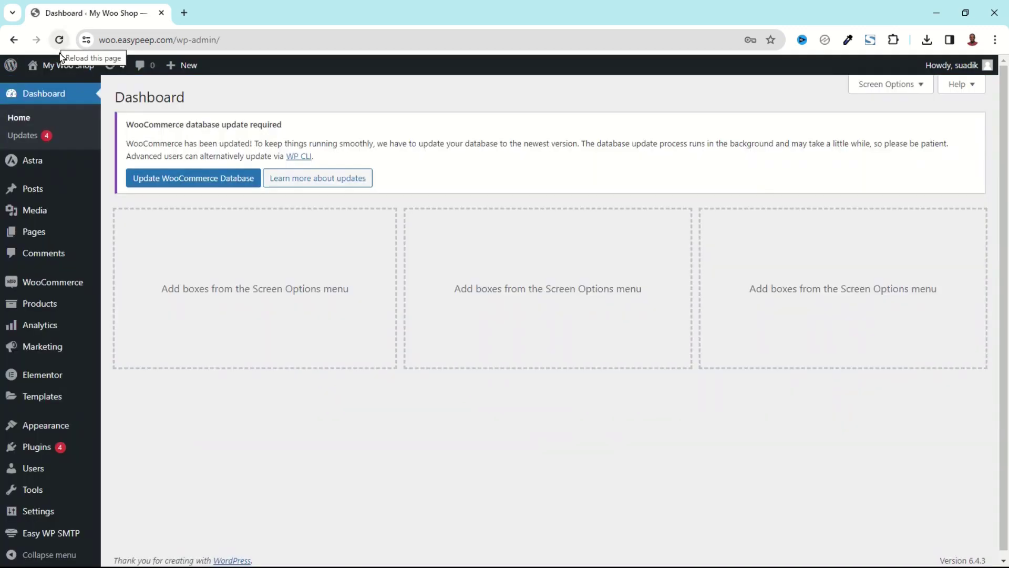
mouse_move(31, 450)
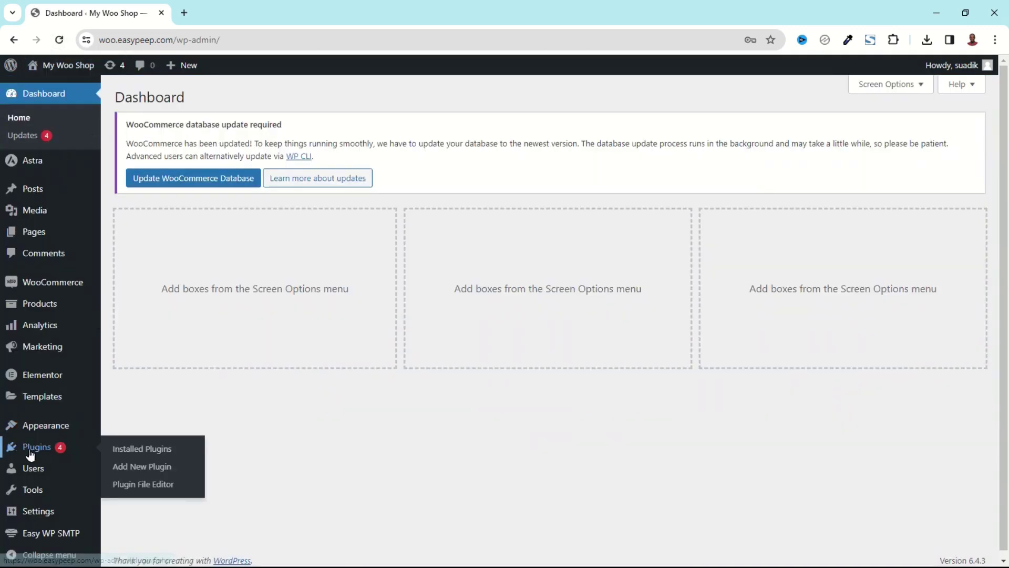
left_click(150, 472)
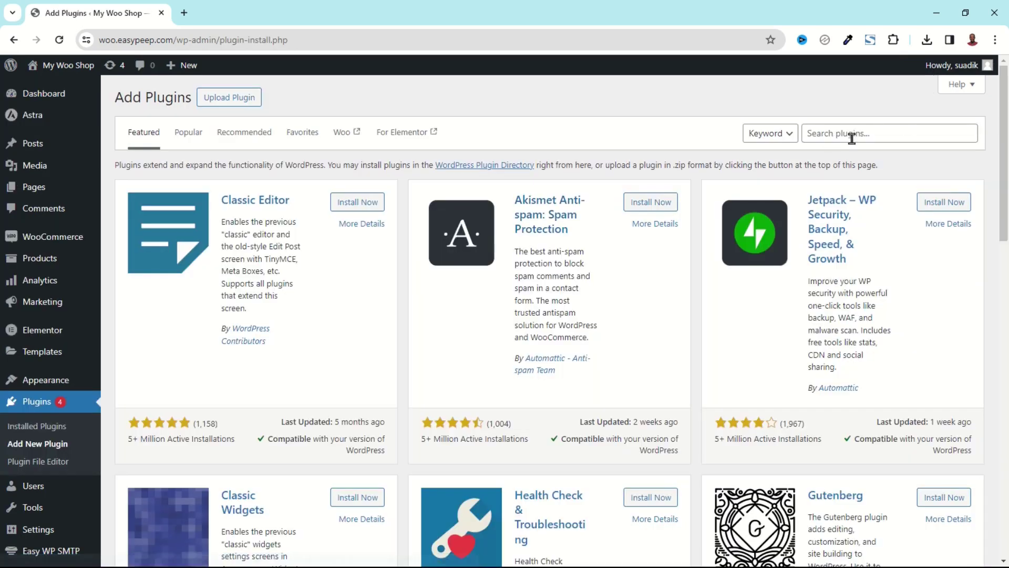
left_click(885, 135)
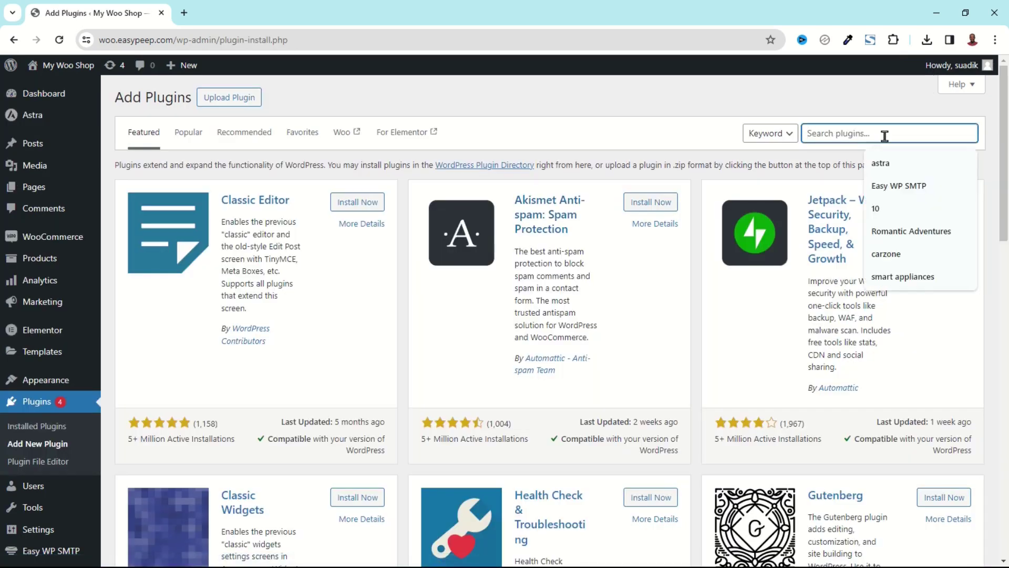
type("google l")
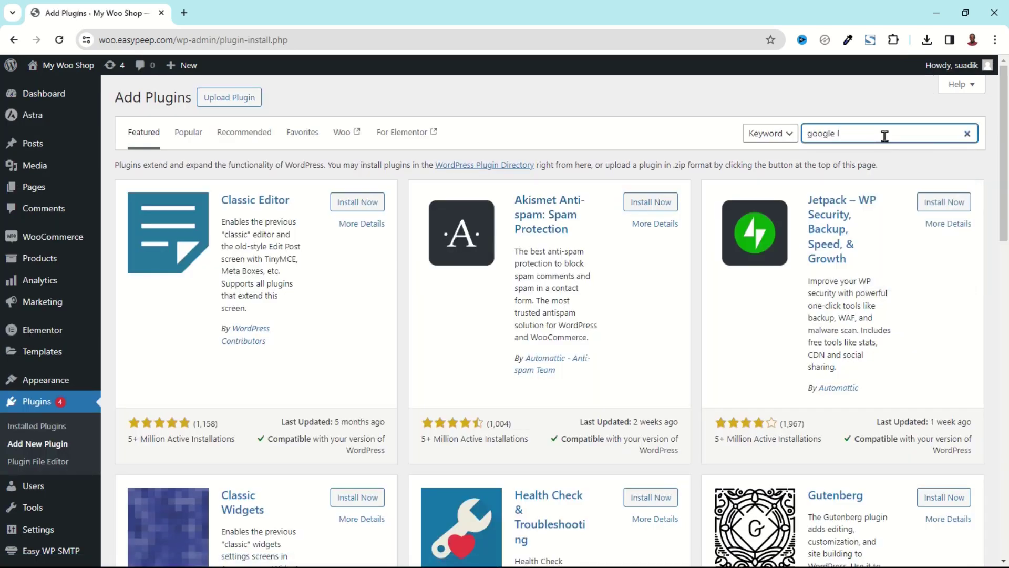
type("anguage translator")
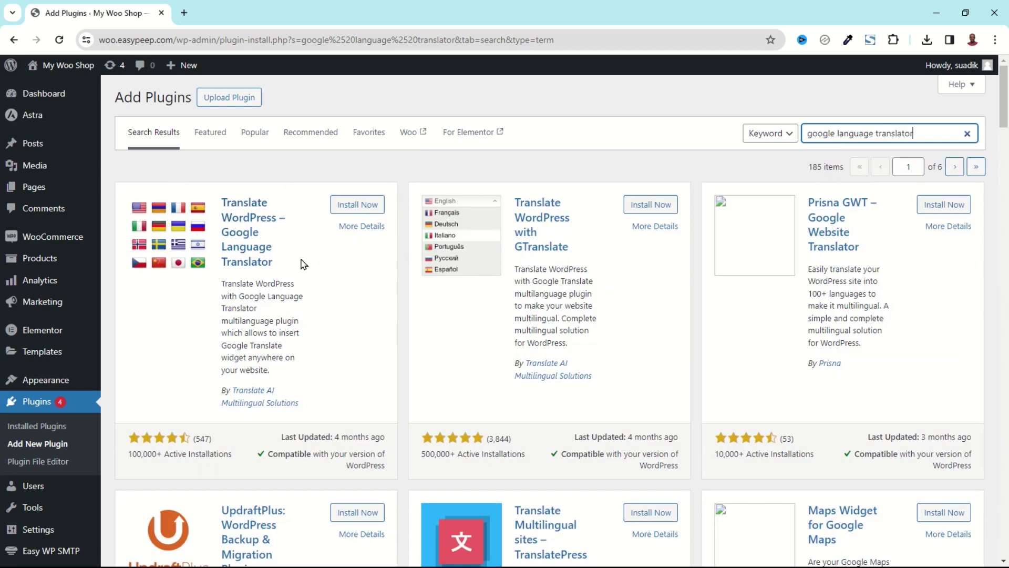
left_click(361, 209)
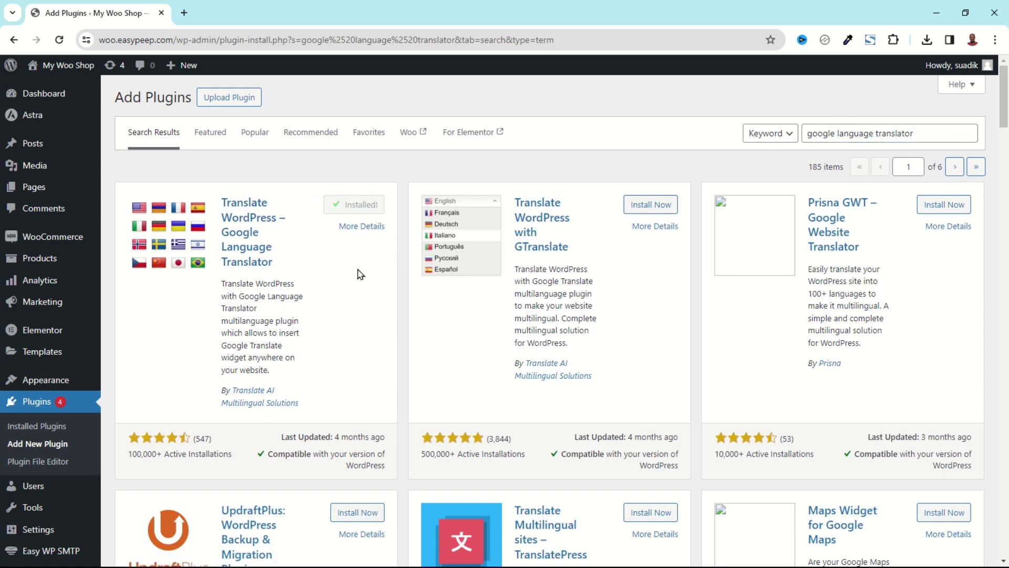
left_click(363, 208)
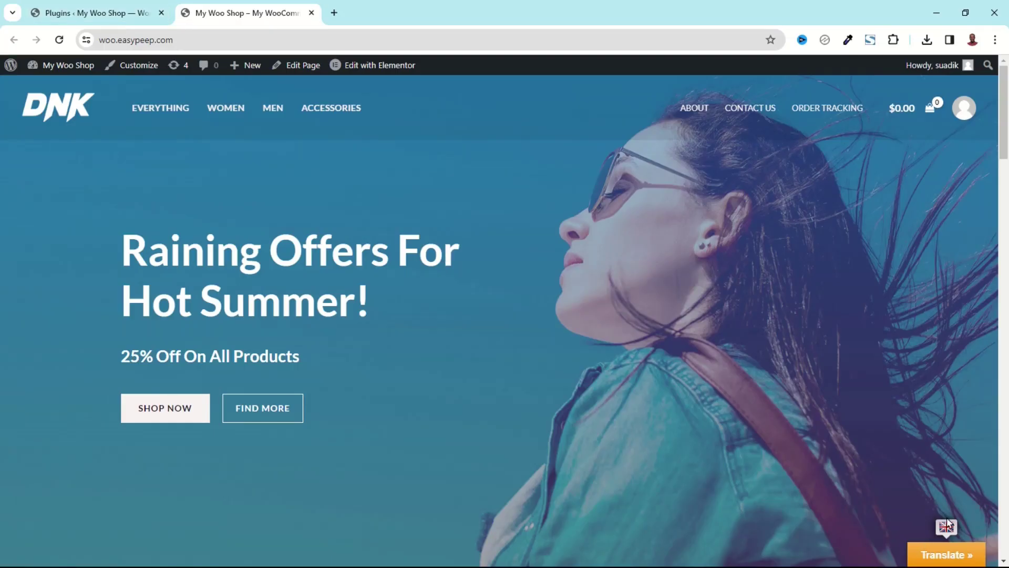
- Open Settings > Google Language Translator and select all languages in the active list
left_click(83, 16)
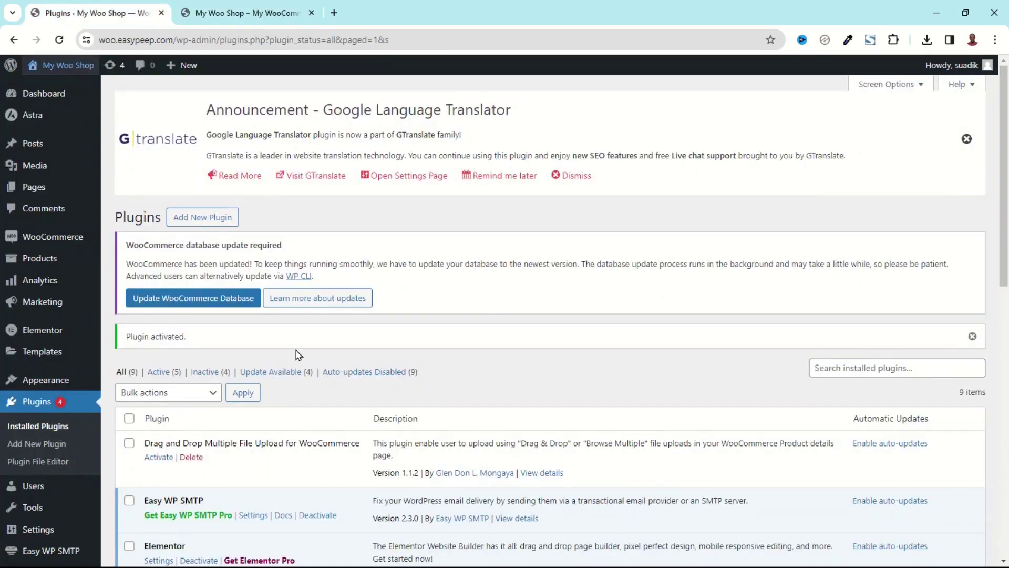
mouse_move(39, 529)
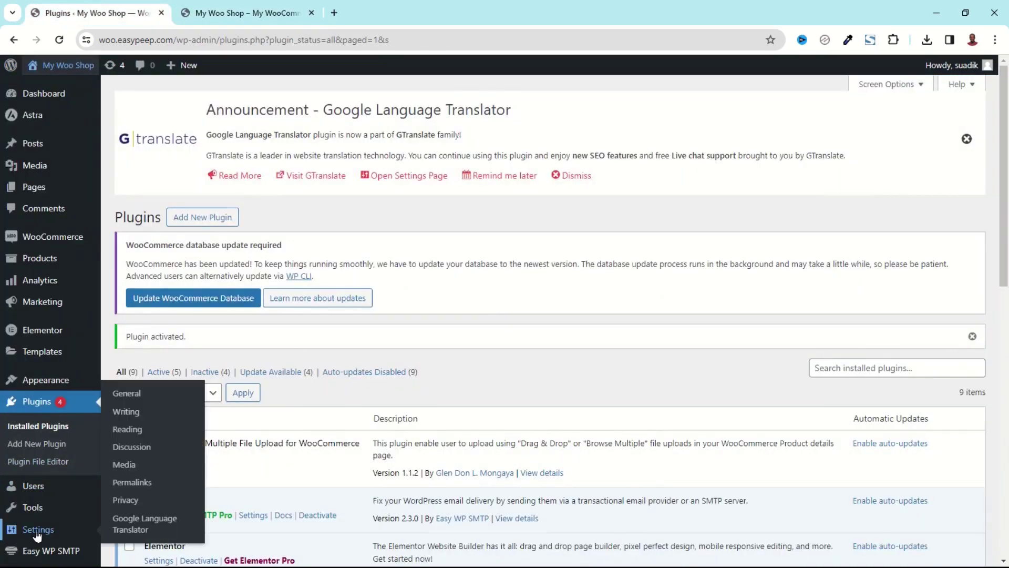
left_click(181, 537)
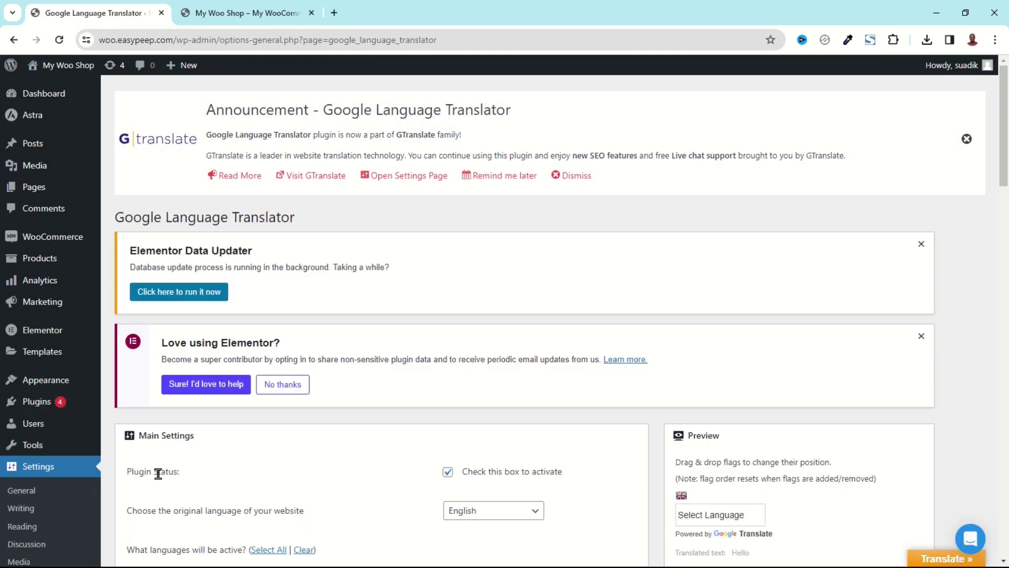
scroll(497, 478, "down", 3)
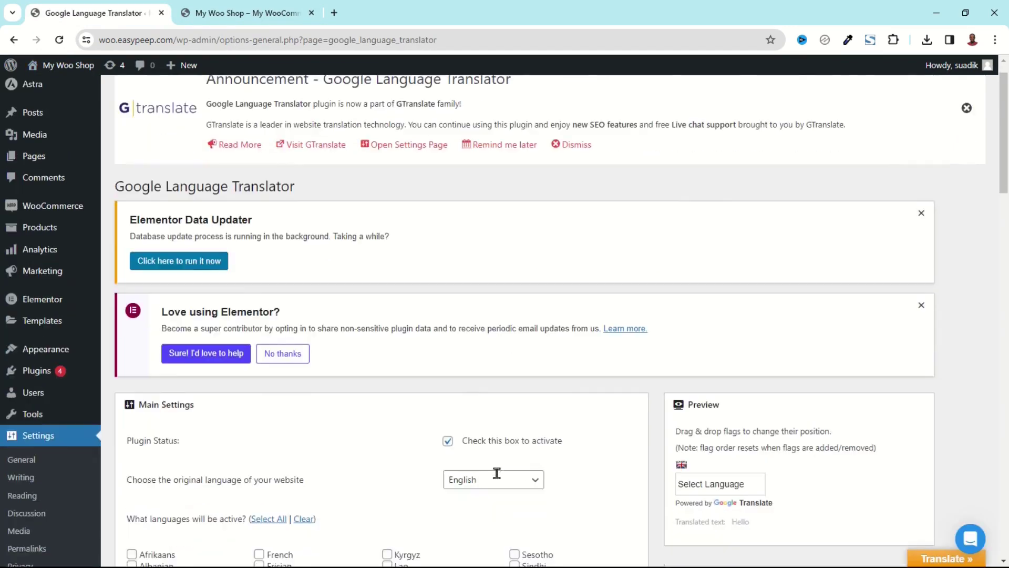
scroll(404, 363, "up", 1)
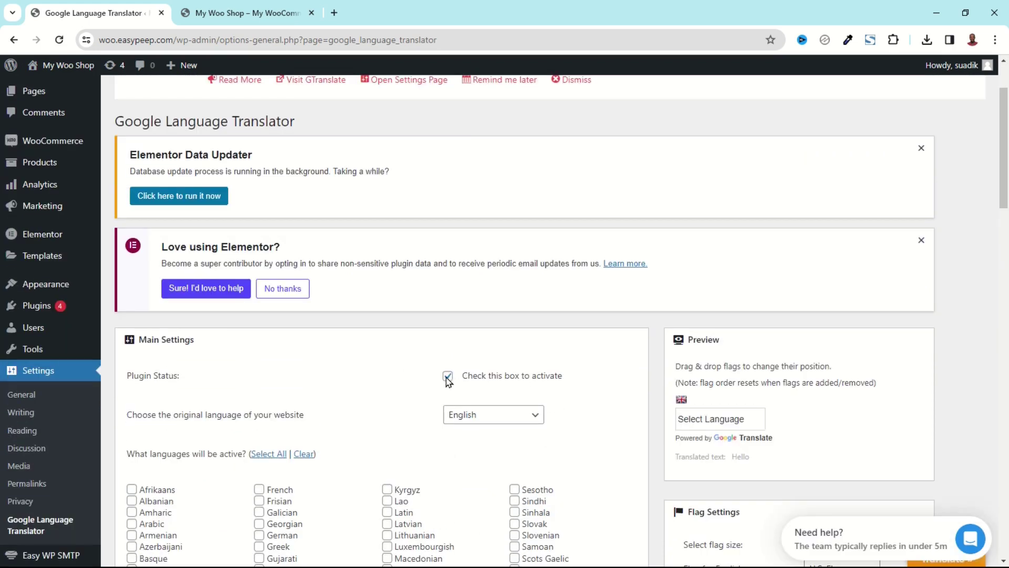
scroll(438, 383, "down", 1)
scroll(439, 386, "down", 1)
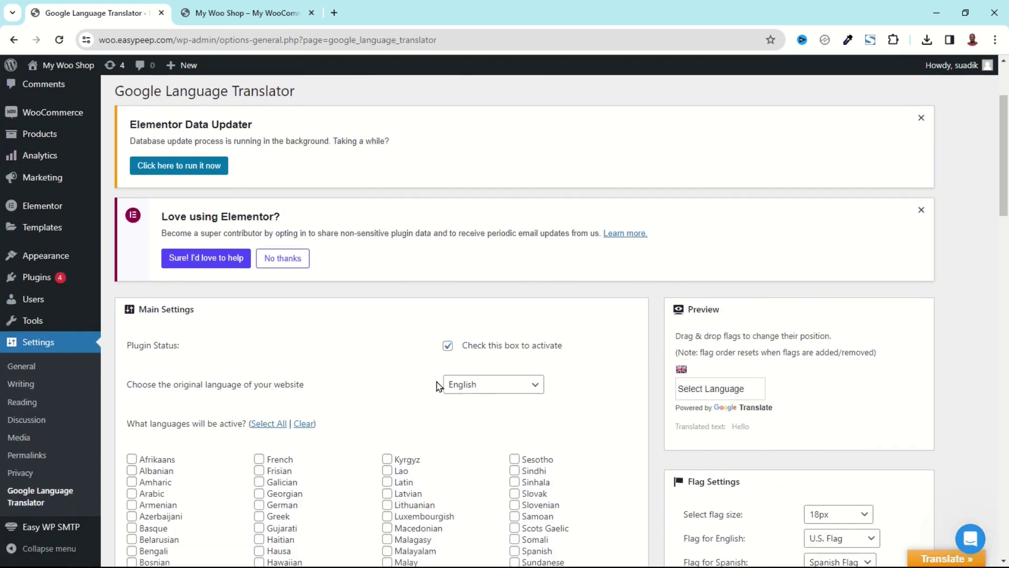
scroll(439, 389, "down", 4)
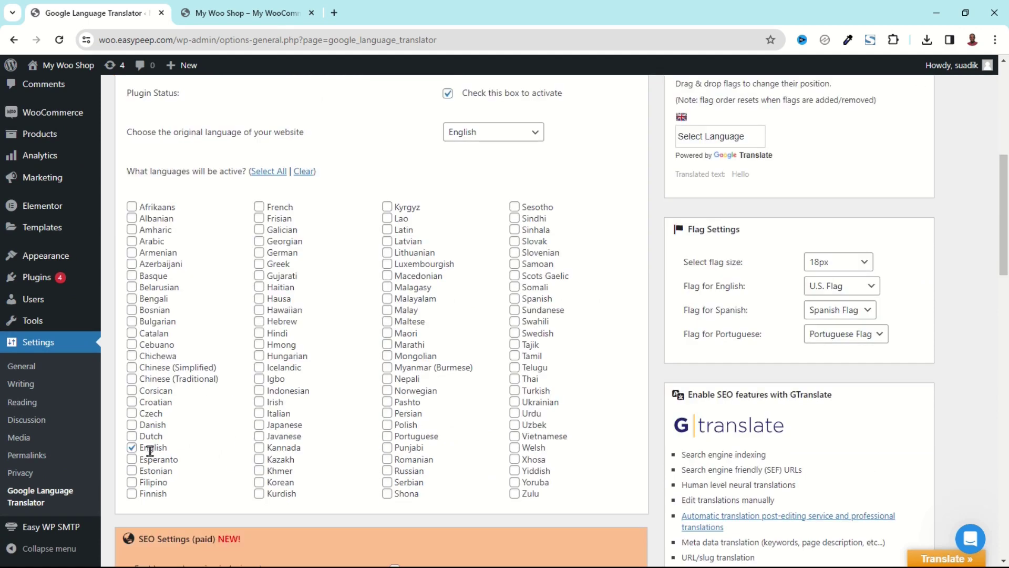
left_click(265, 172)
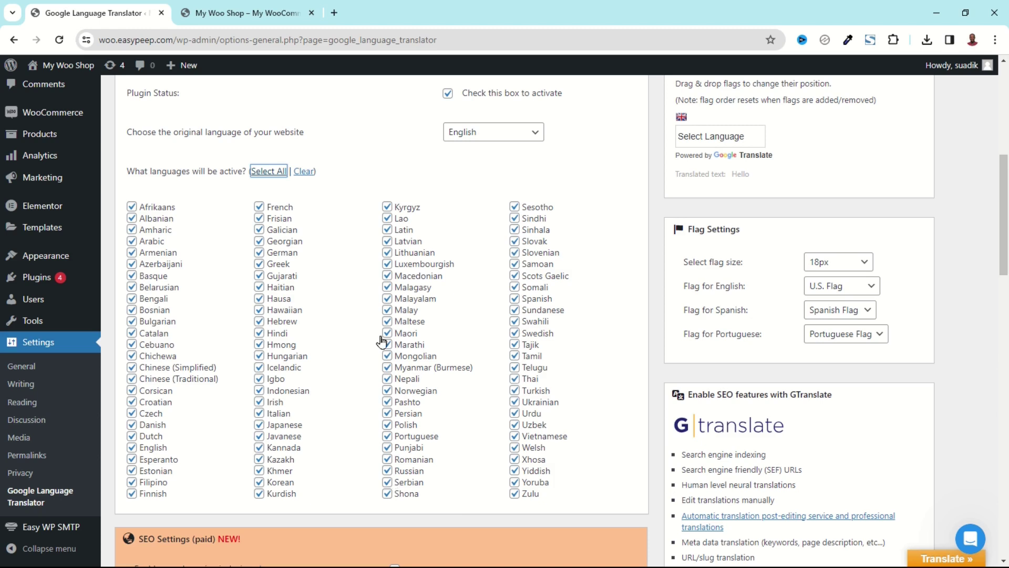
- Clear all languages, then tick only English, French, Arabic and Hausa
left_click(304, 172)
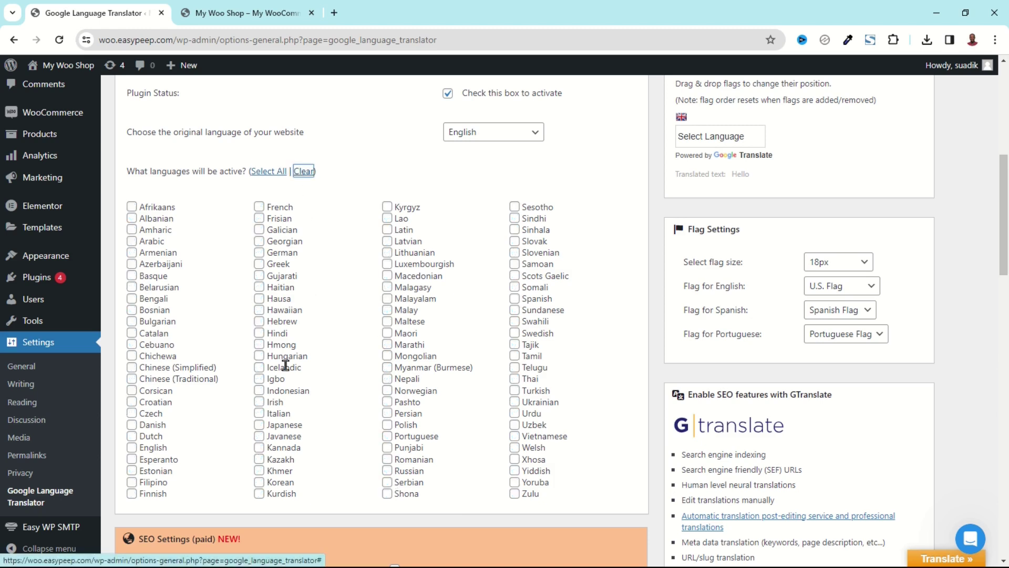
left_click(130, 450)
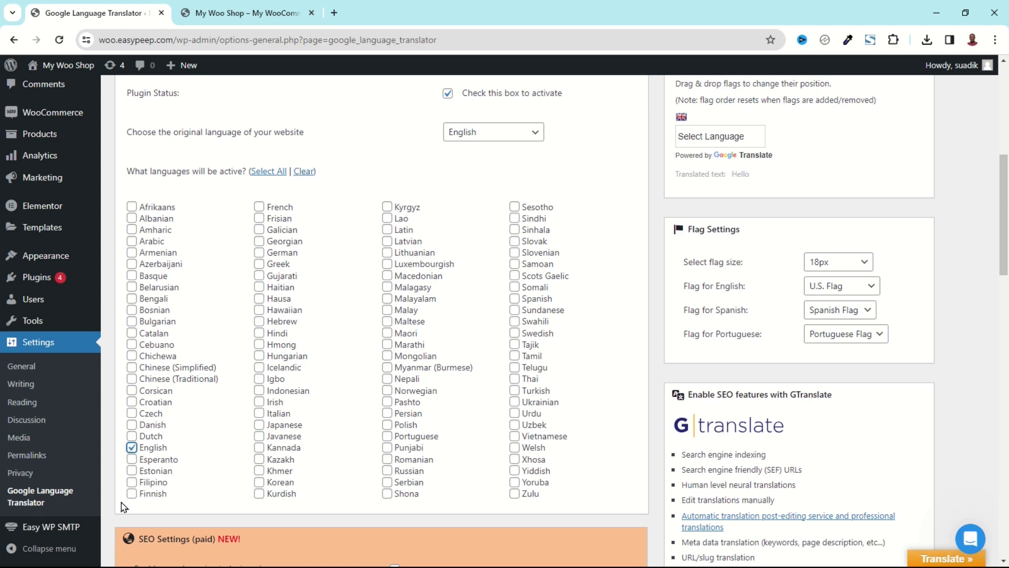
left_click(258, 208)
left_click(132, 242)
left_click(258, 302)
scroll(318, 309, "down", 15)
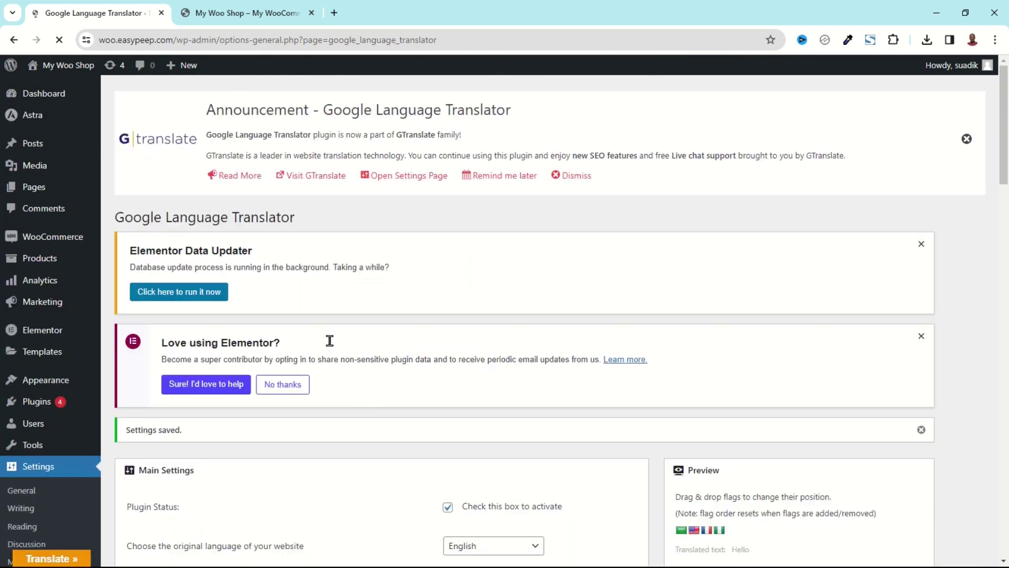
- View the storefront, translate it into Arabic and scroll through the translated page
left_click(79, 68)
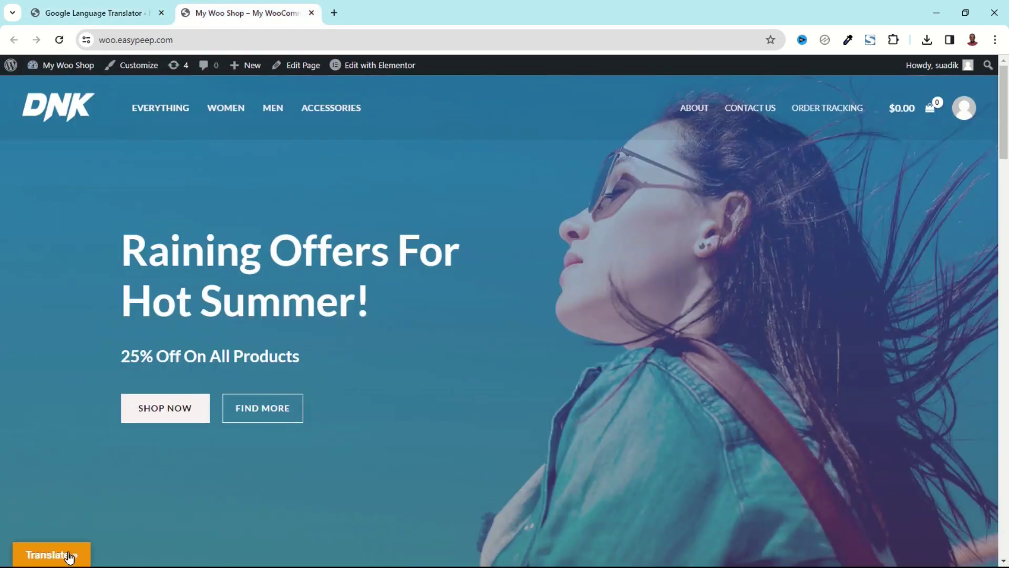
left_click(59, 556)
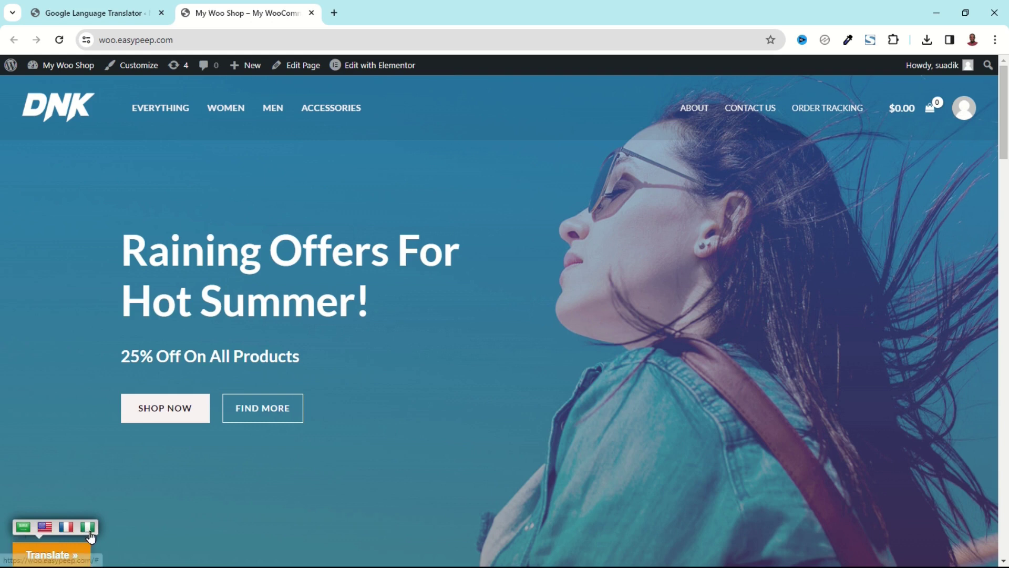
left_click(23, 527)
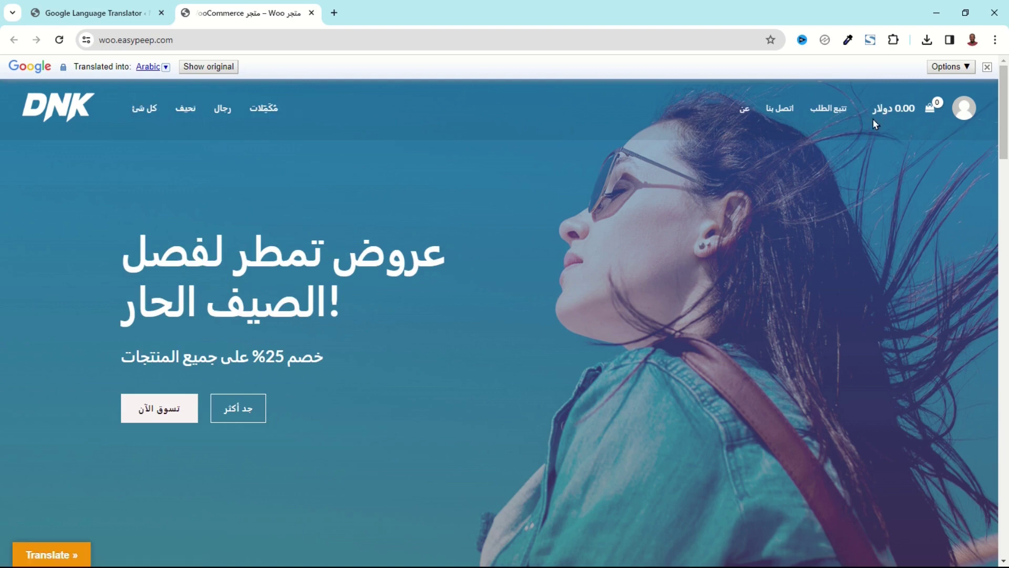
left_click_drag(133, 240, 376, 371)
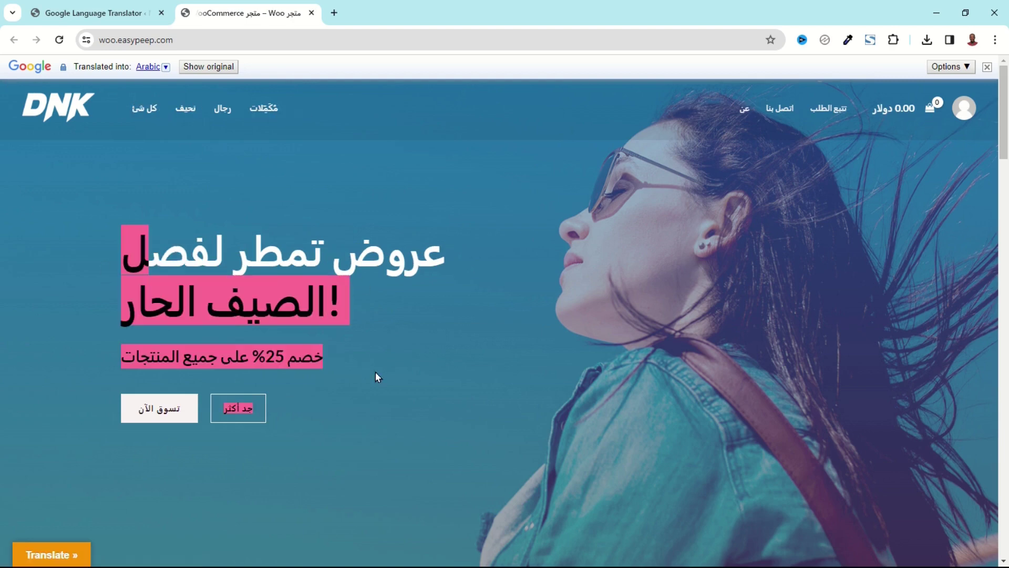
scroll(485, 435, "down", 7)
scroll(488, 434, "down", 2)
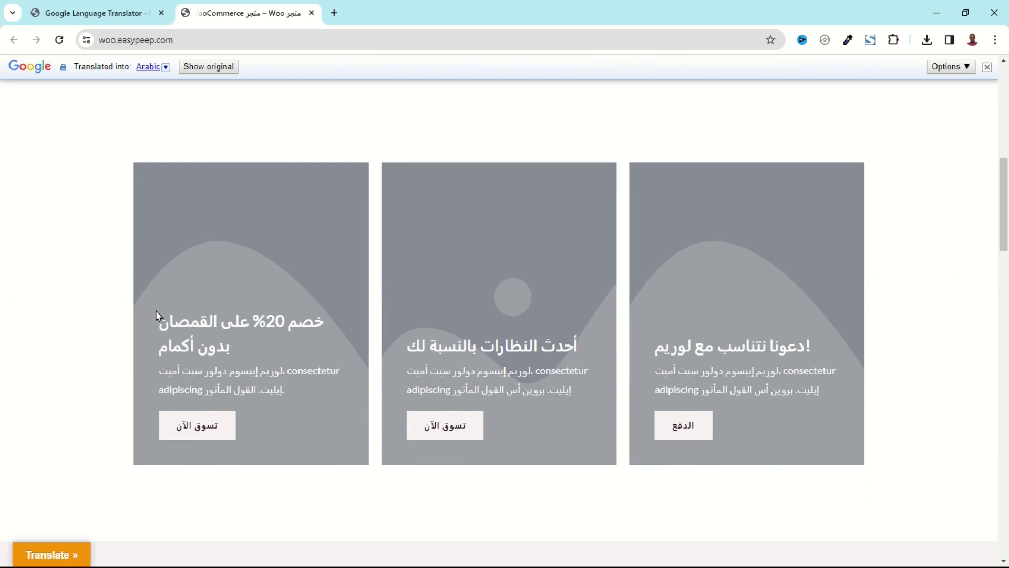
left_click_drag(156, 311, 298, 400)
scroll(374, 432, "down", 6)
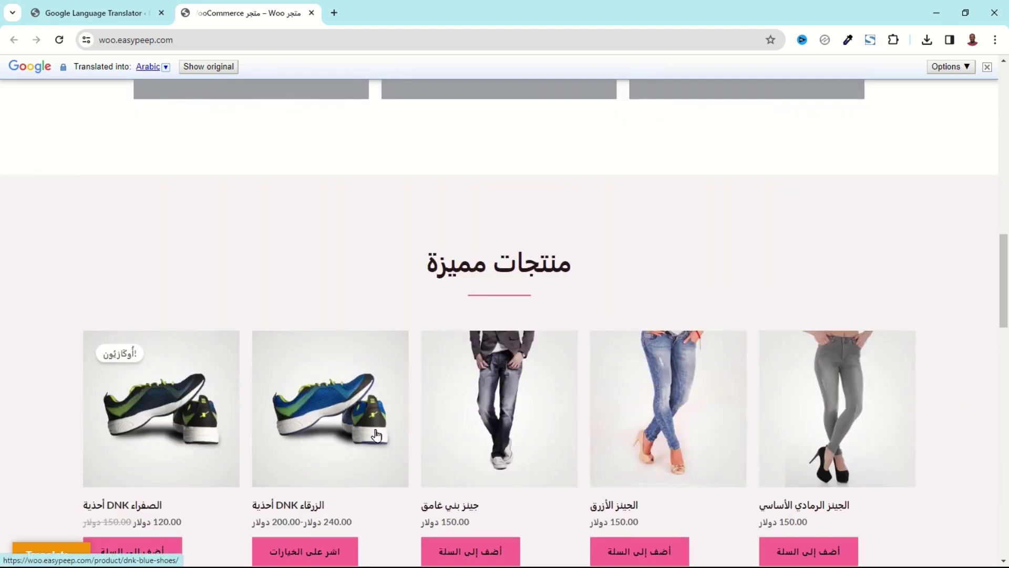
scroll(376, 434, "down", 20)
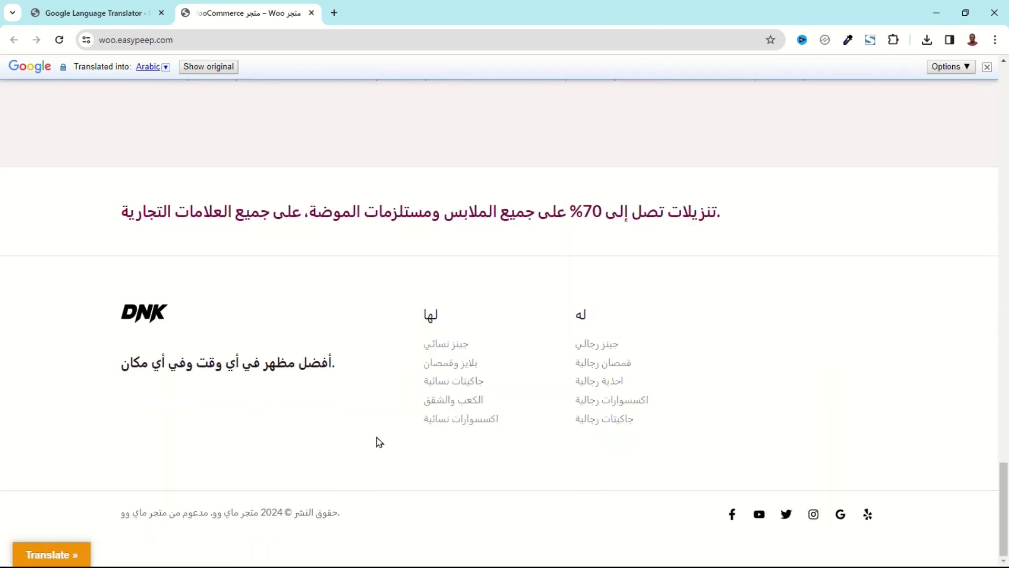
scroll(376, 441, "up", 20)
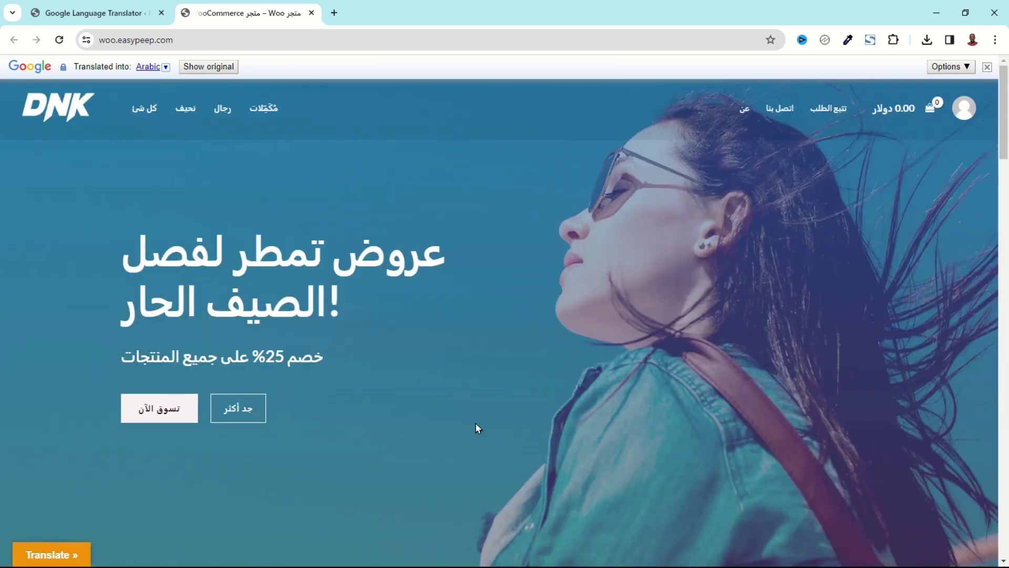
- Translate the storefront into Hausa using the Nigerian flag and check the headline
left_click(37, 557)
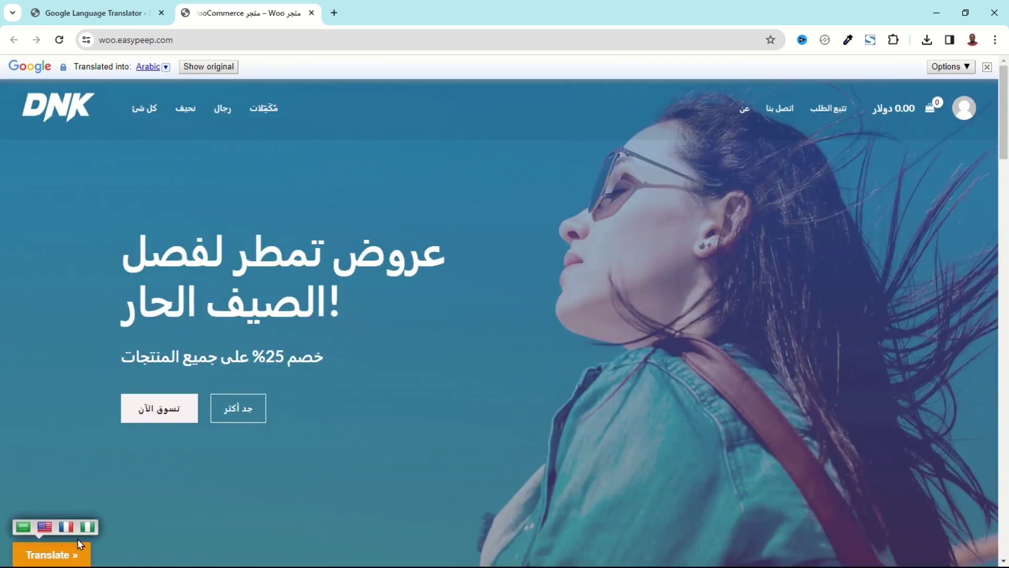
left_click(90, 529)
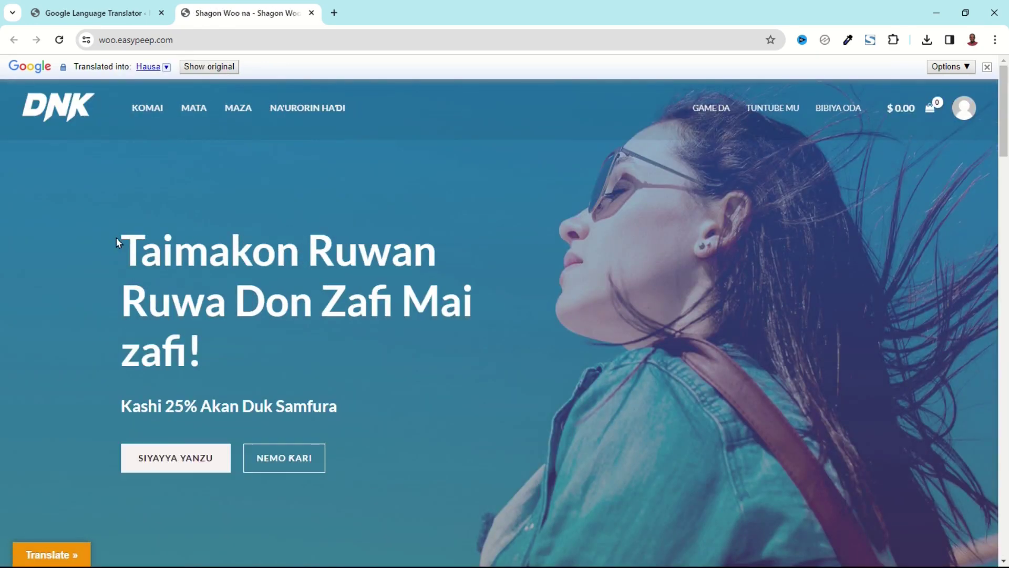
left_click_drag(126, 231, 341, 391)
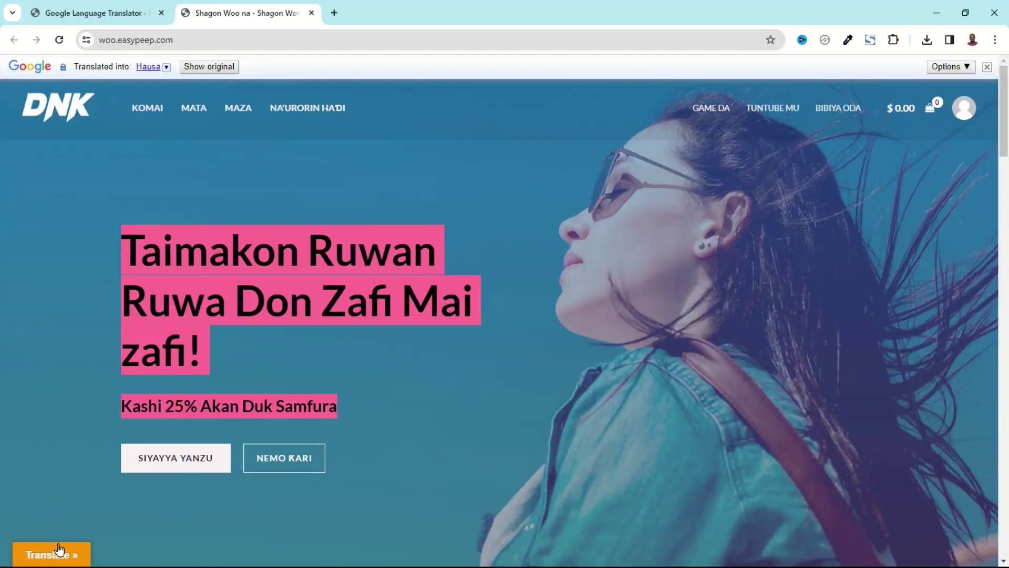
left_click(76, 14)
- Keep the switcher width at 100% and flag images turned on
scroll(593, 327, "up", 6)
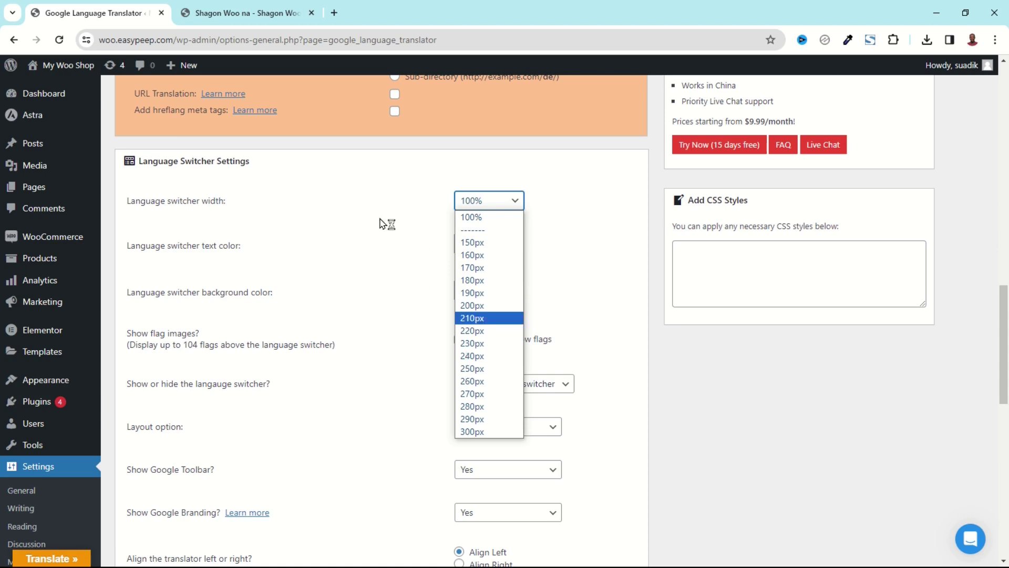
left_click(500, 201)
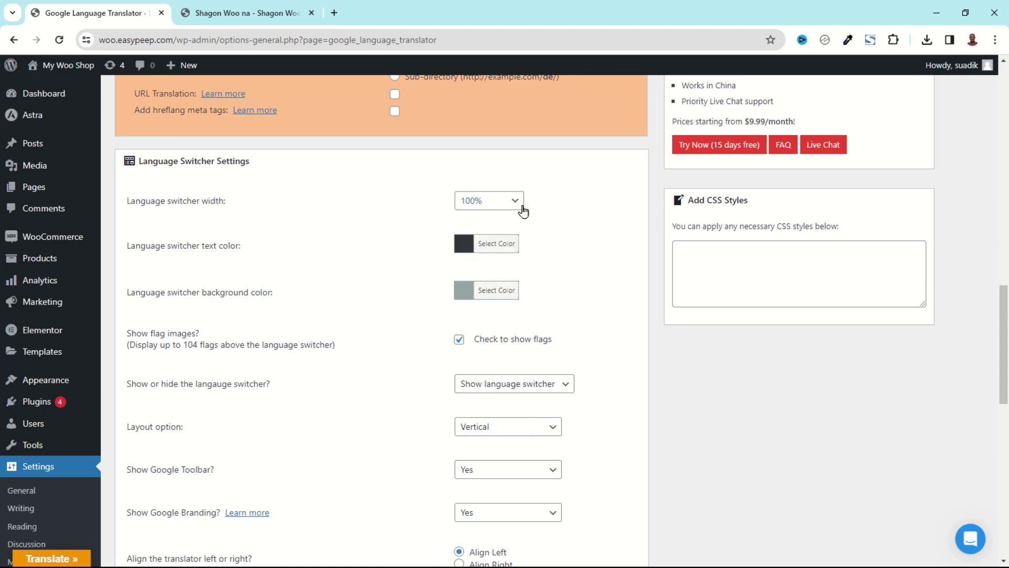
left_click_drag(126, 337, 204, 336)
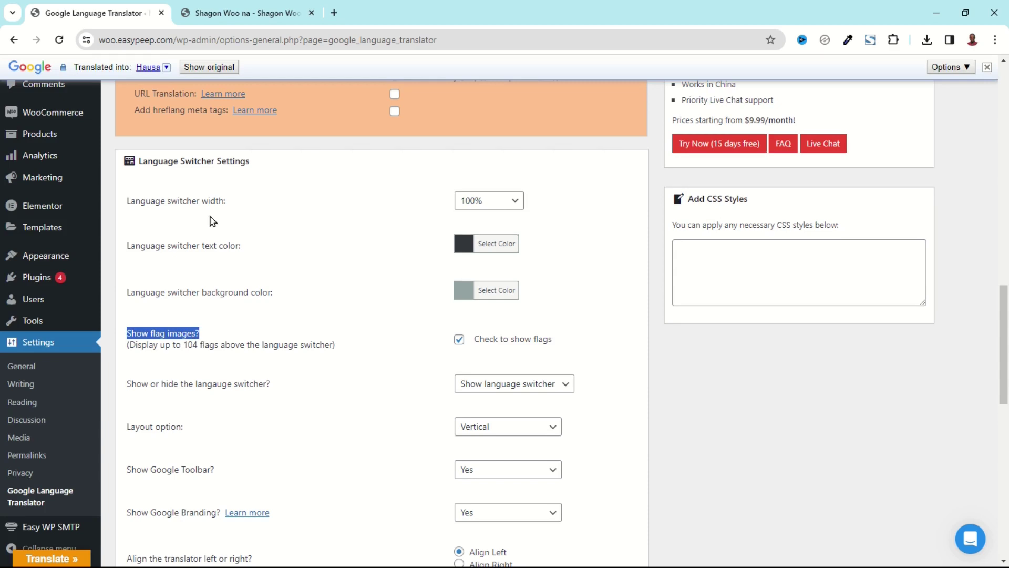
left_click(219, 14)
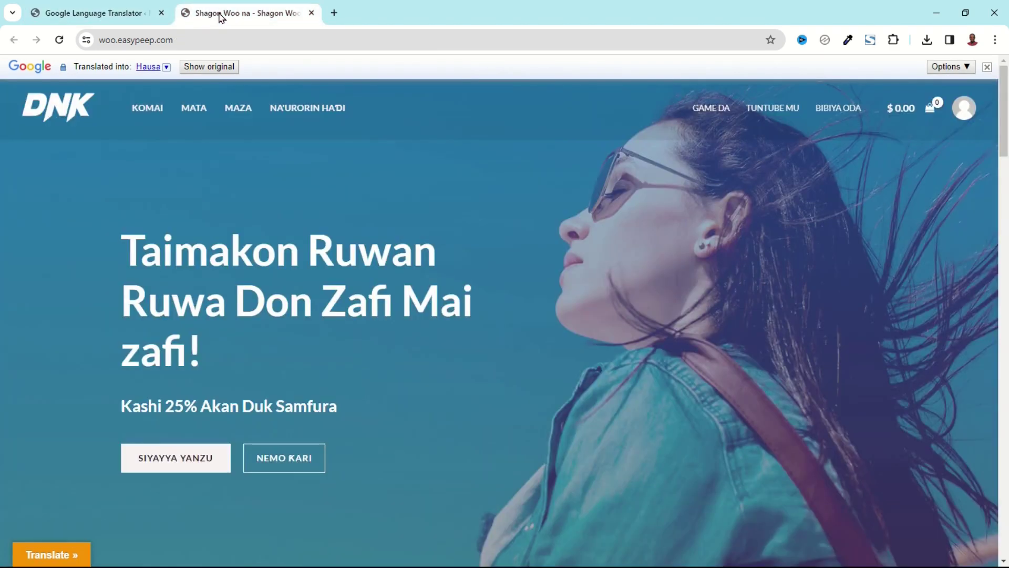
left_click(64, 555)
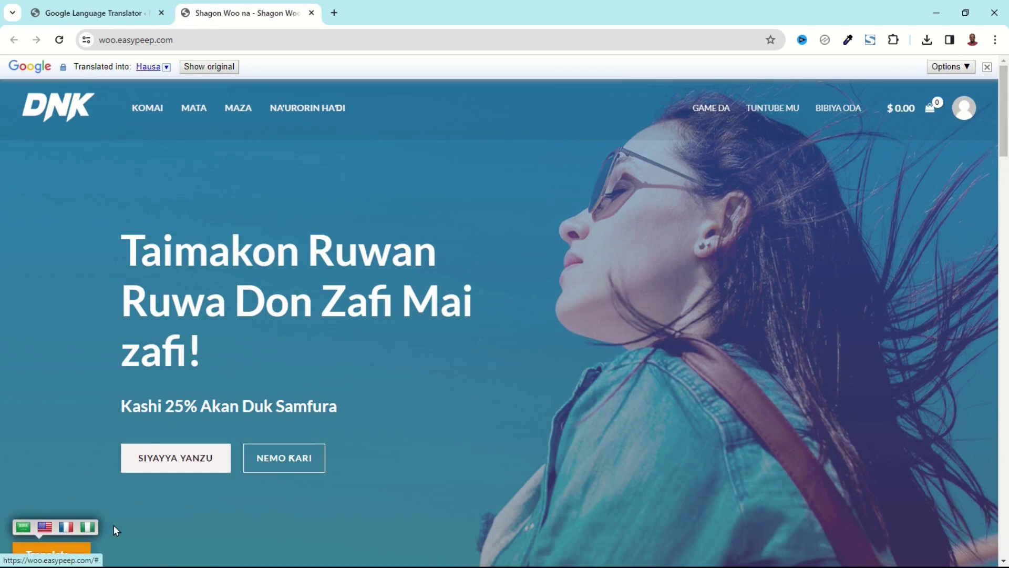
left_click(54, 17)
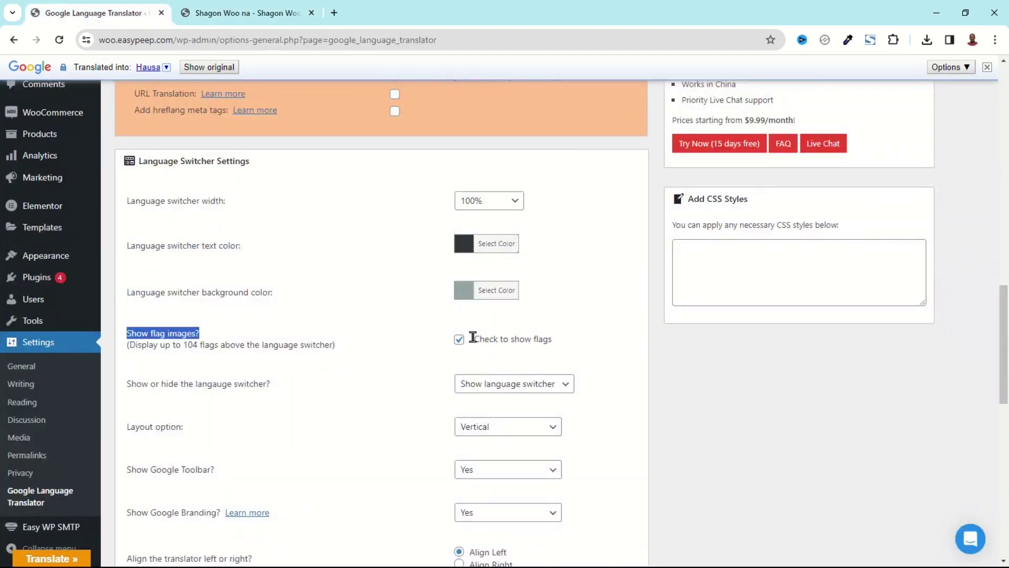
left_click(459, 339)
left_click(460, 339)
left_click(451, 349)
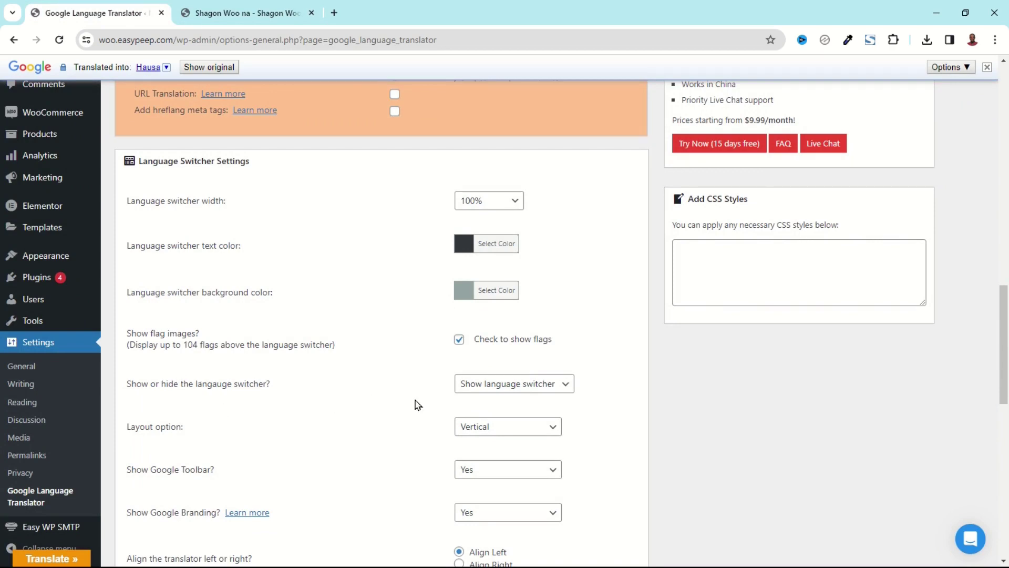
- Keep the language switcher shown, set its layout to Horizontal, and hide the Google toolbar
left_click(518, 384)
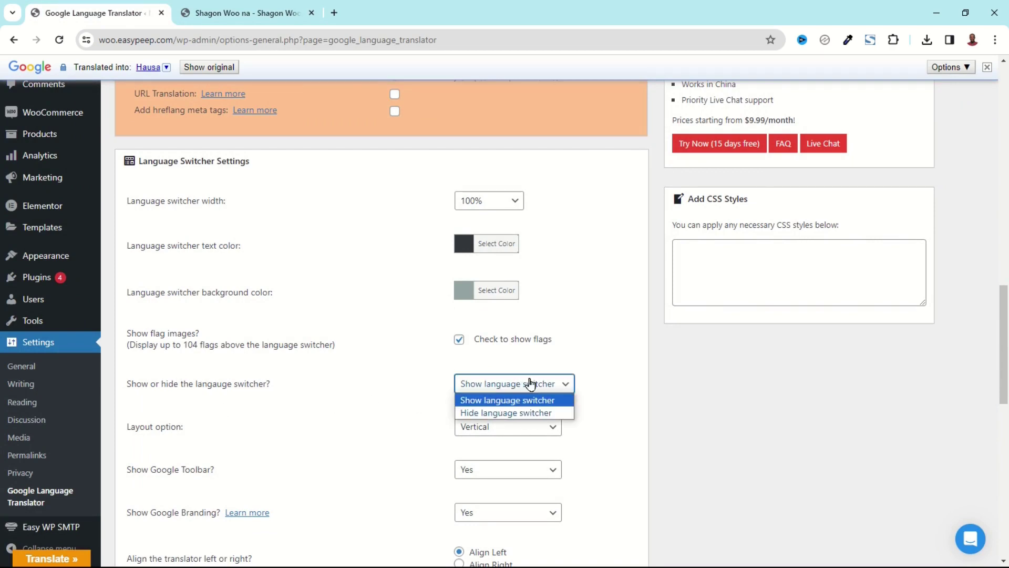
left_click(607, 340)
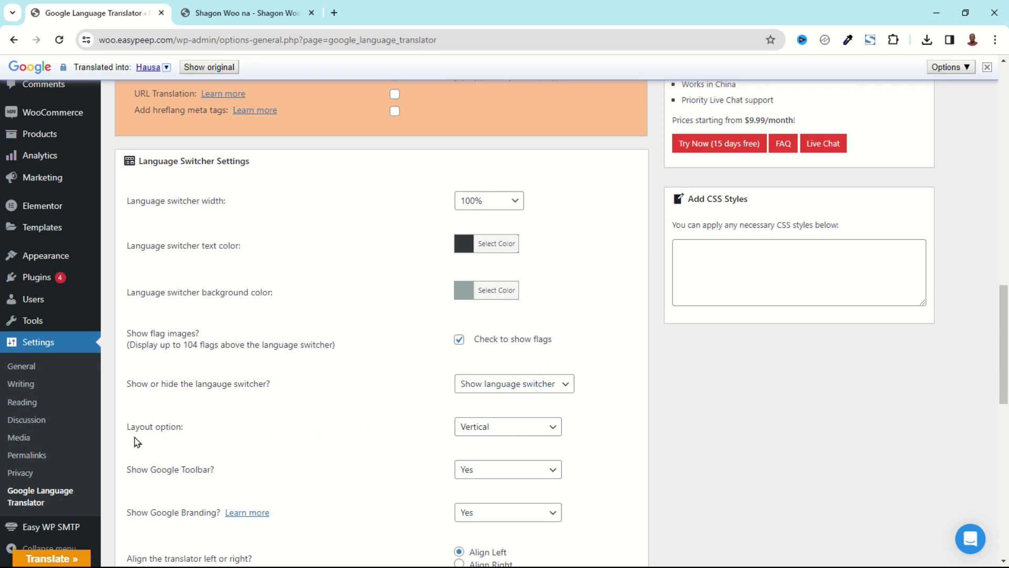
left_click(527, 430)
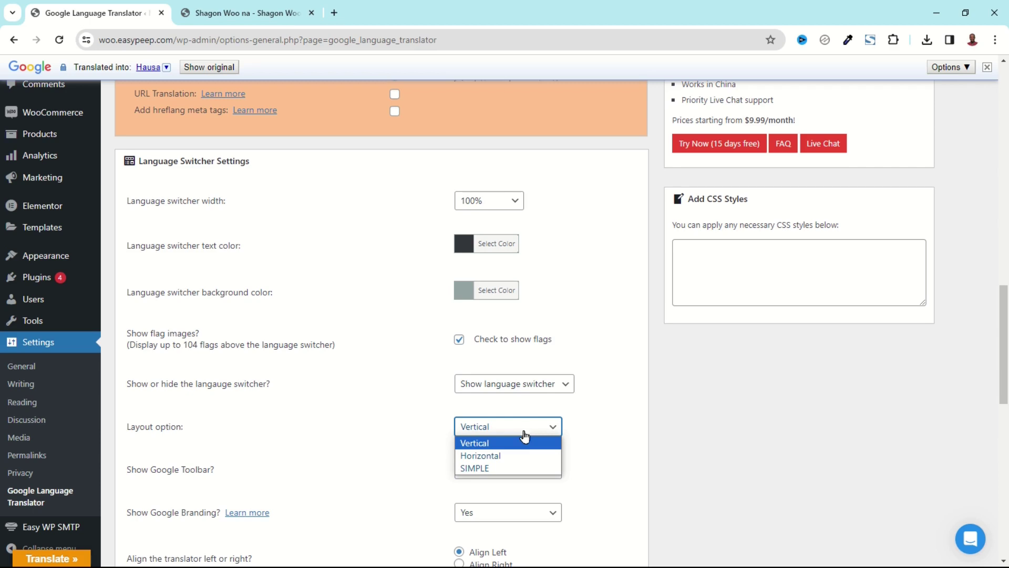
left_click(517, 460)
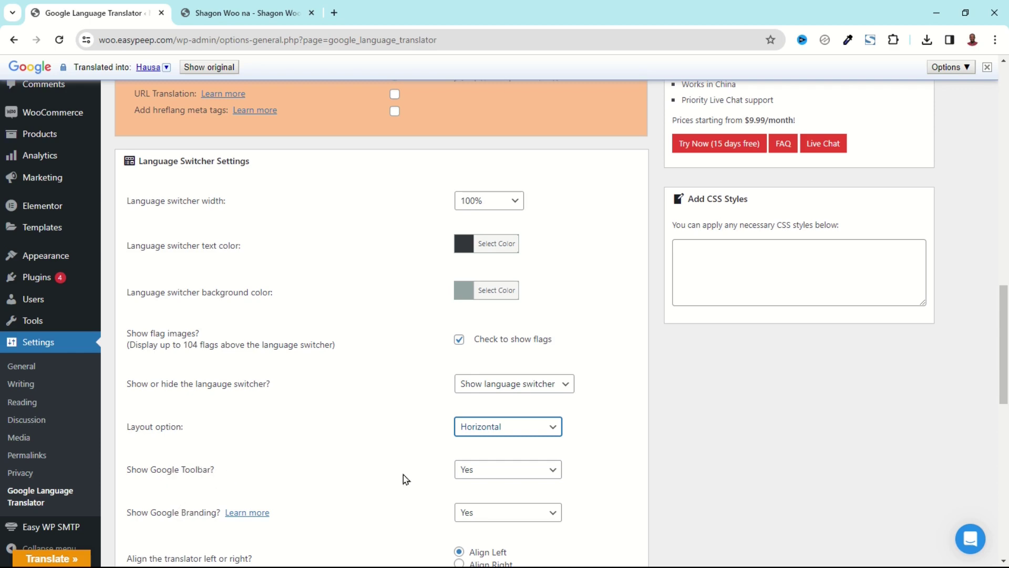
left_click(510, 478)
left_click(490, 498)
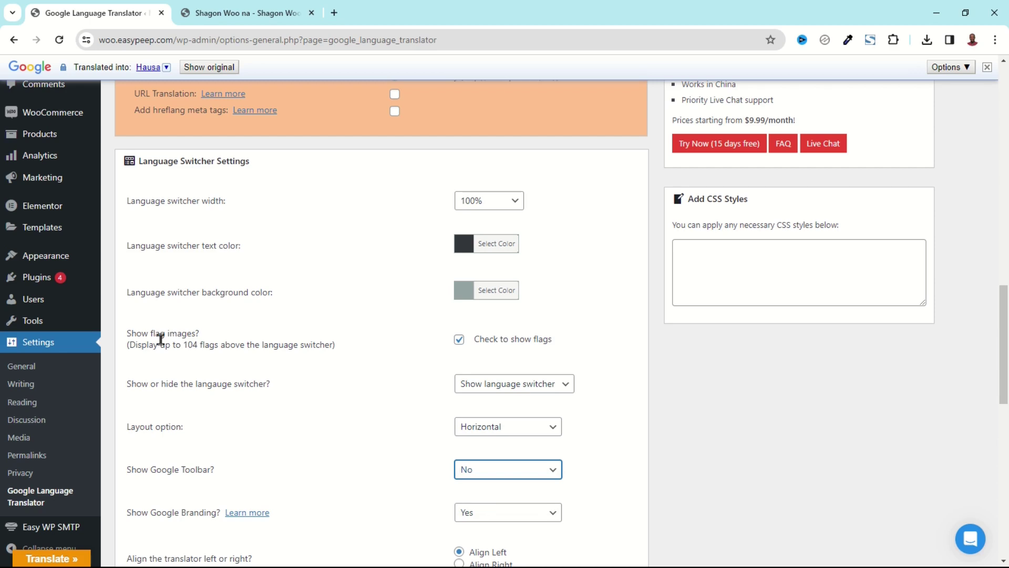
- Check the storefront, then set Show Google Branding to No
left_click(211, 20)
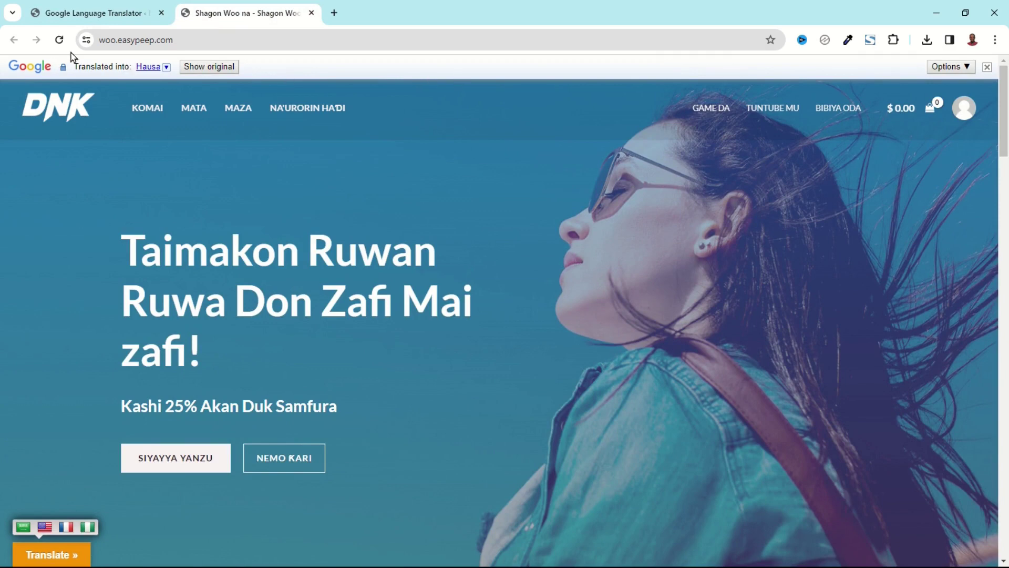
left_click(74, 15)
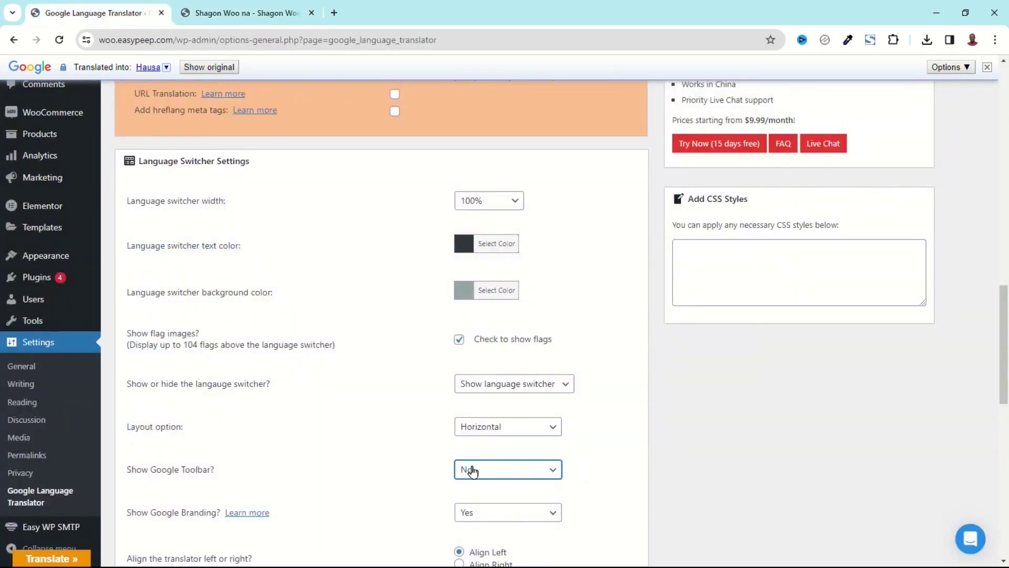
scroll(474, 470, "down", 2)
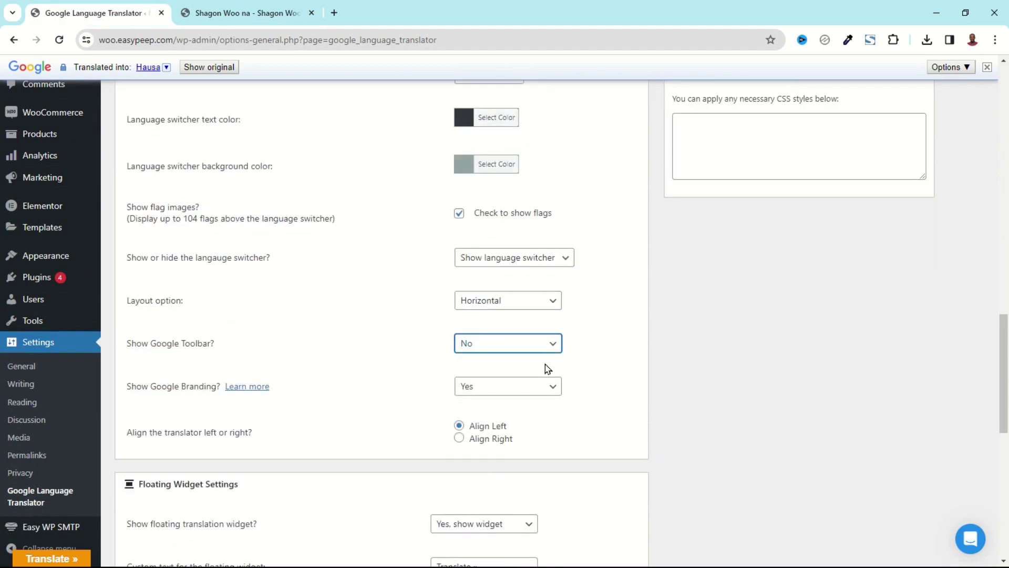
left_click(504, 389)
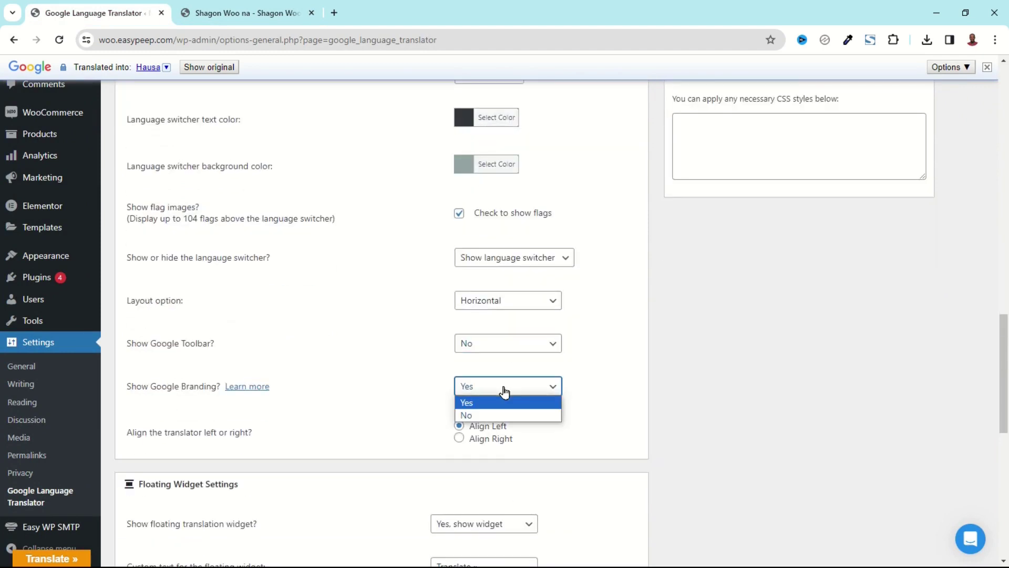
left_click(481, 415)
scroll(386, 468, "down", 2)
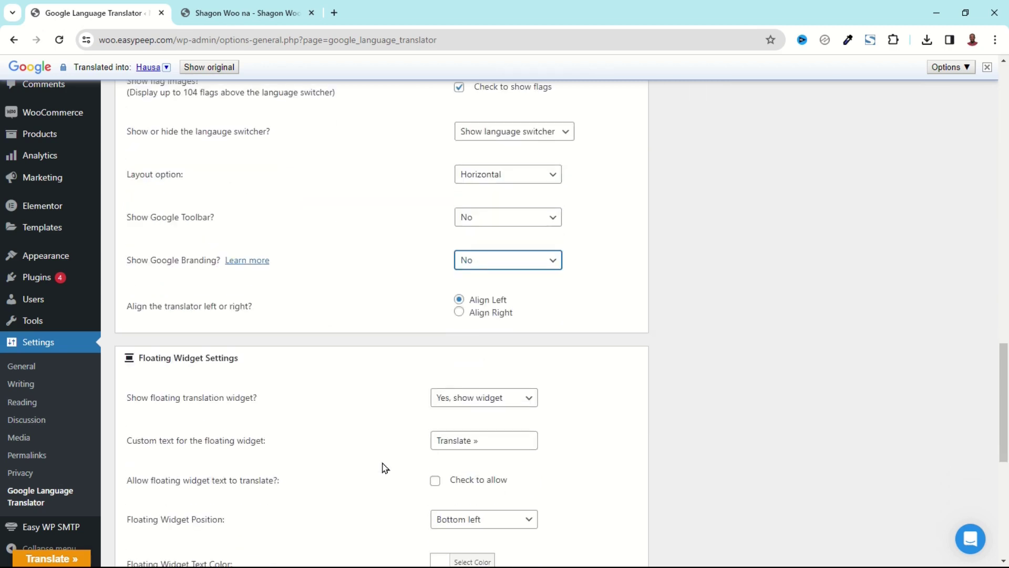
left_click(177, 417)
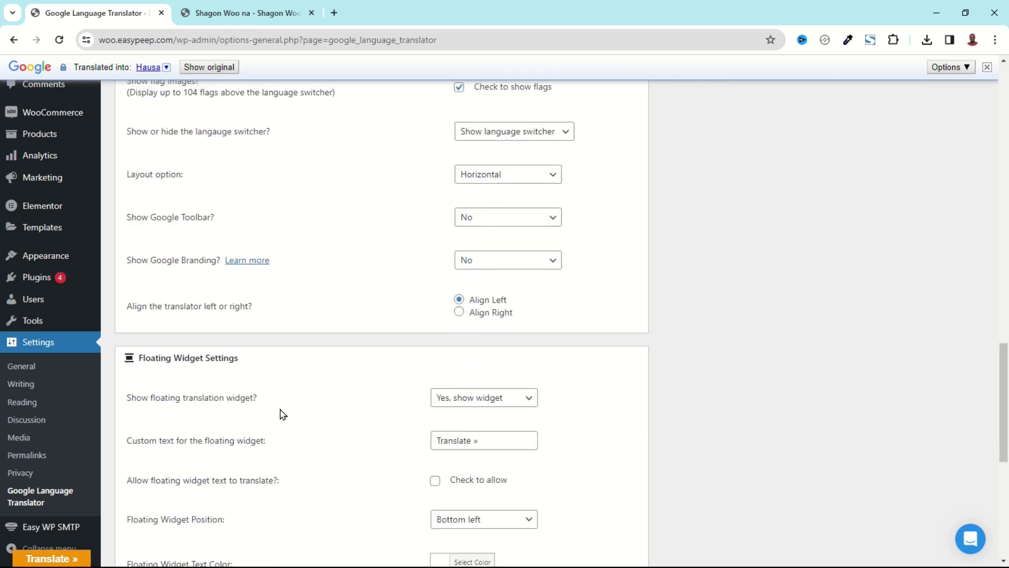
- Keep the floating widget shown and change its label from 'Translate' to 'Language'
left_click(513, 404)
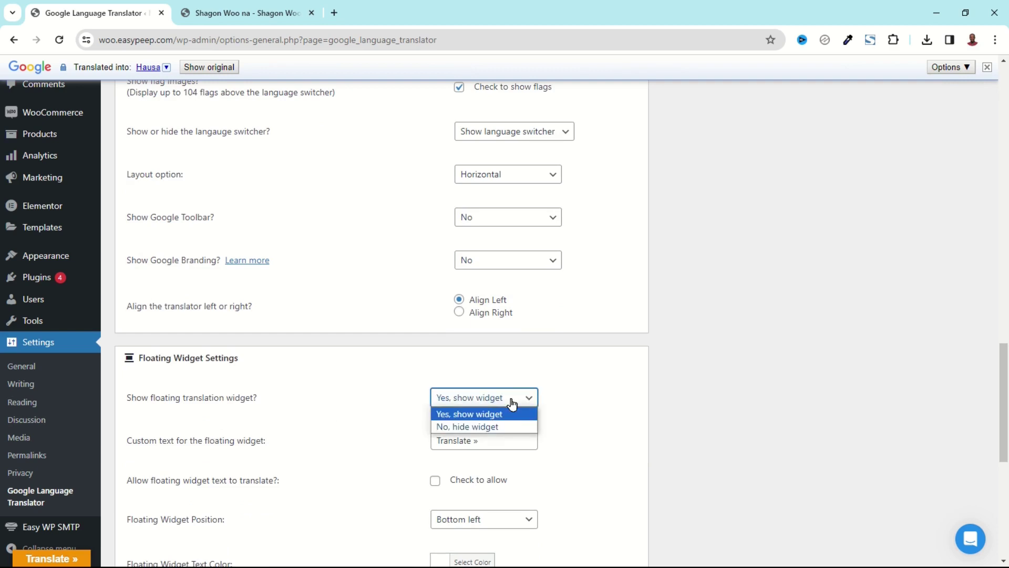
left_click(513, 394)
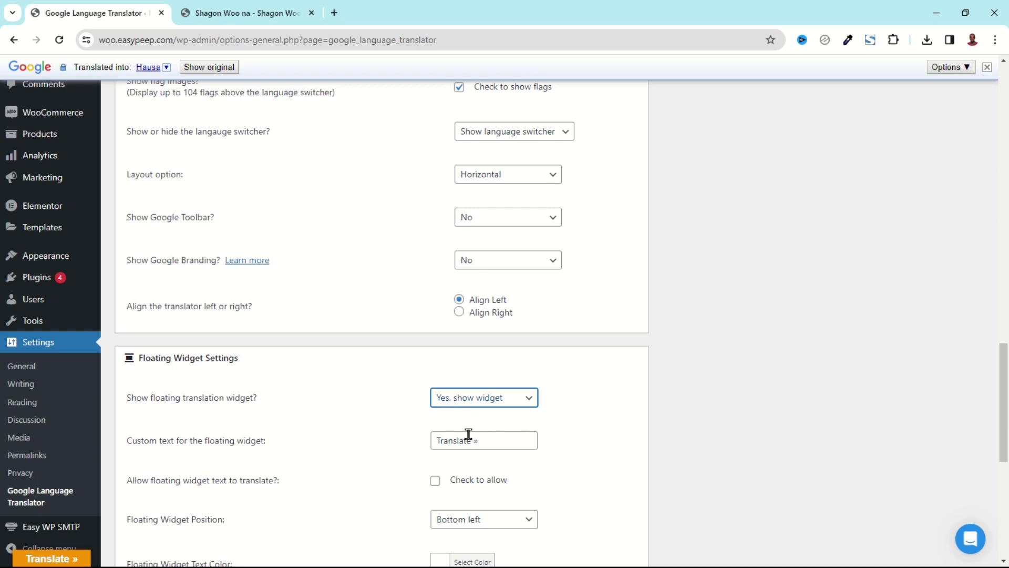
left_click_drag(466, 440, 421, 440)
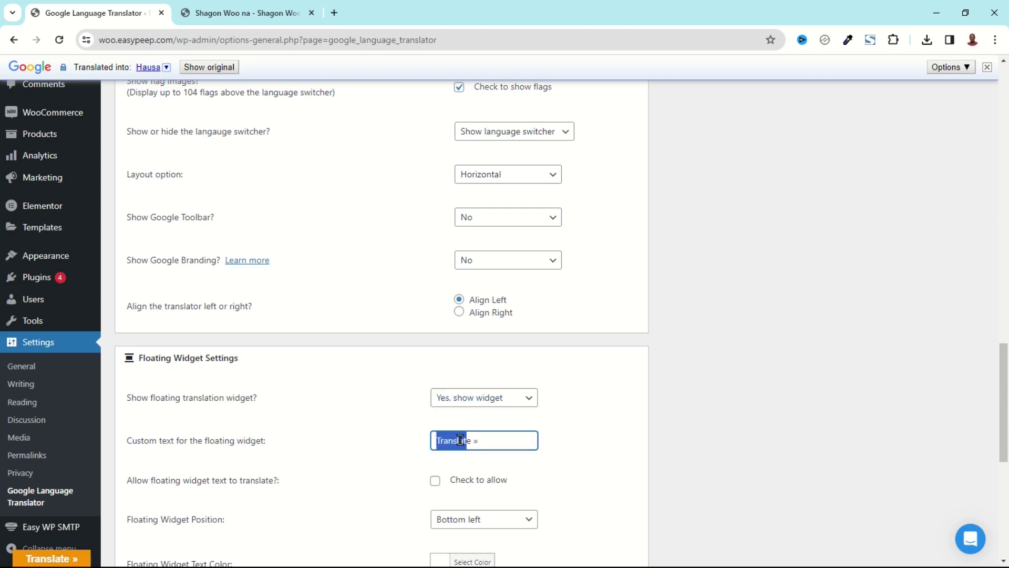
double_click(460, 440)
type("Languag")
- Allow the widget text to translate and position the floating widget at bottom right
left_click(435, 480)
scroll(575, 489, "down", 3)
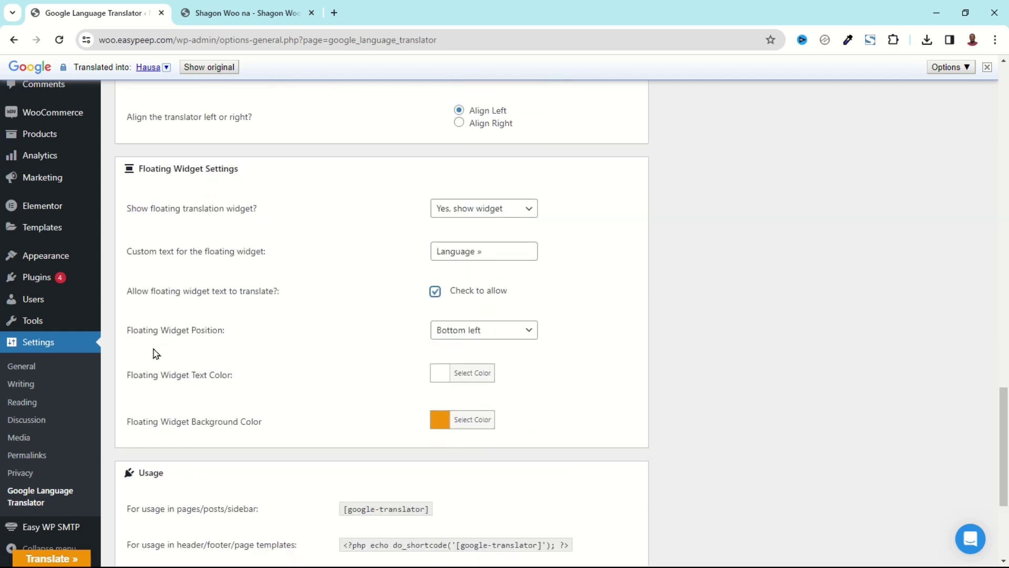
left_click(517, 335)
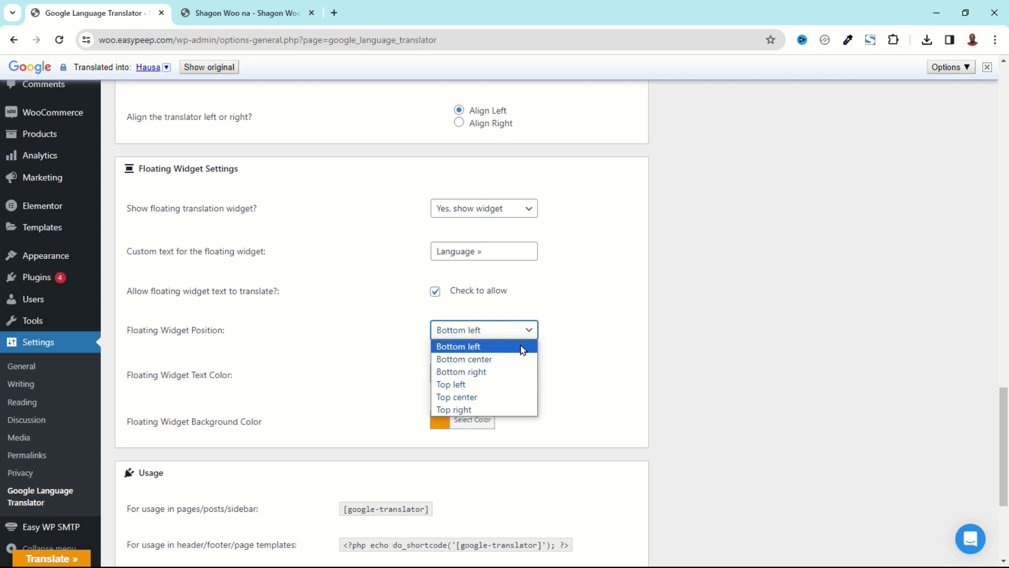
left_click(487, 374)
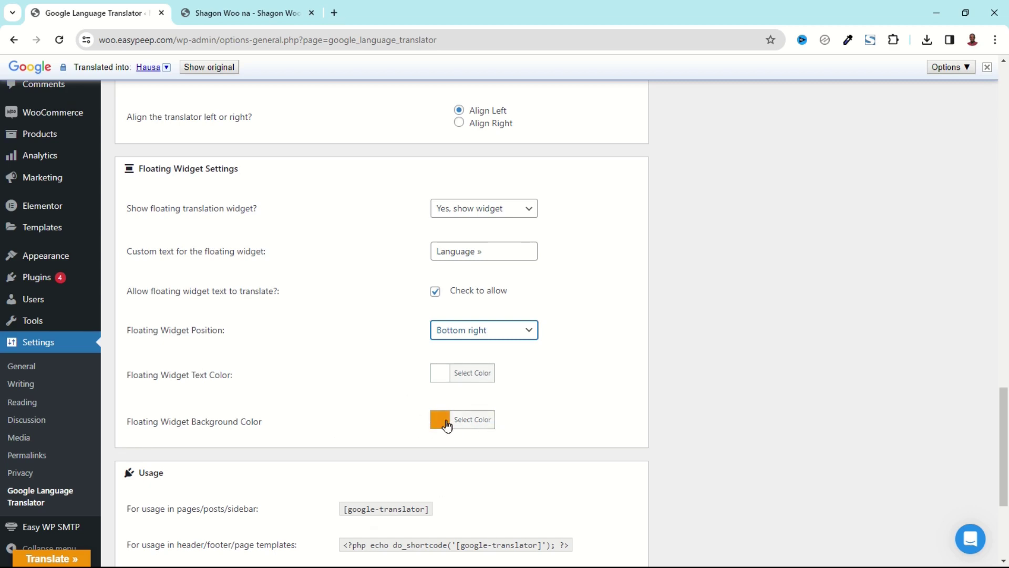
left_click(205, 17)
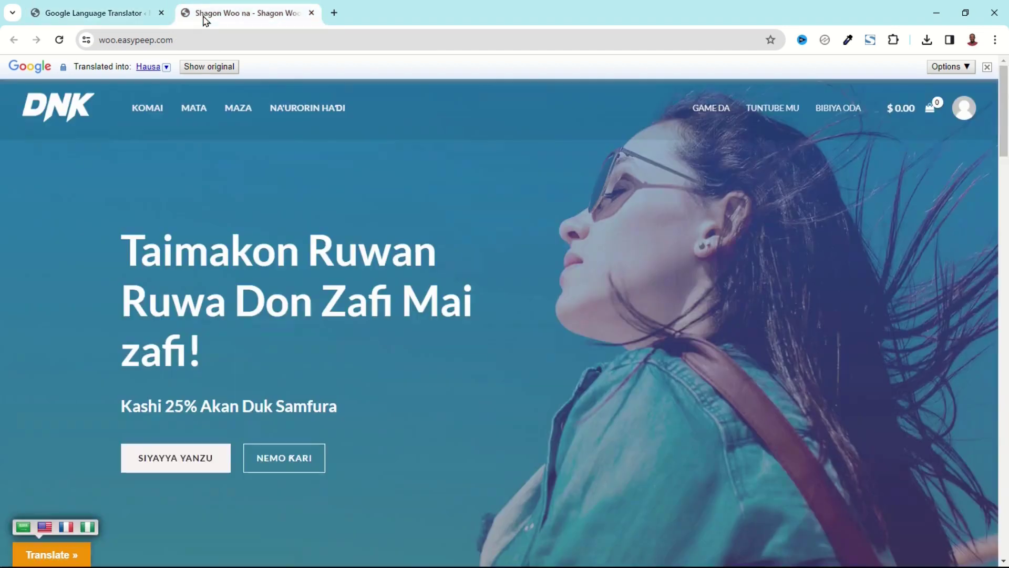
left_click(93, 16)
- Set the widget background to magenta pink (#d6119e) and save the settings
left_click(476, 421)
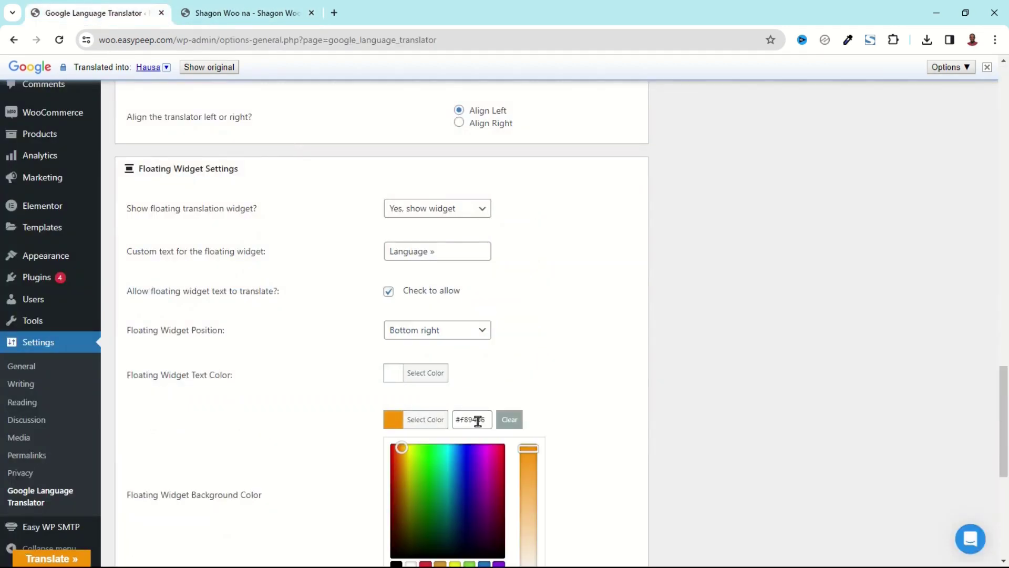
left_click(491, 461)
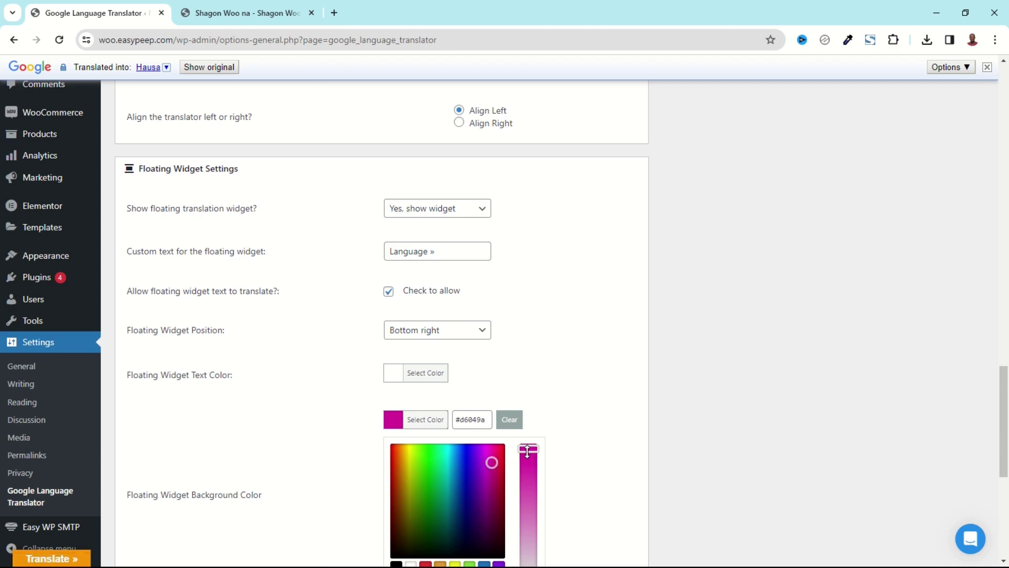
left_click_drag(527, 451, 527, 459)
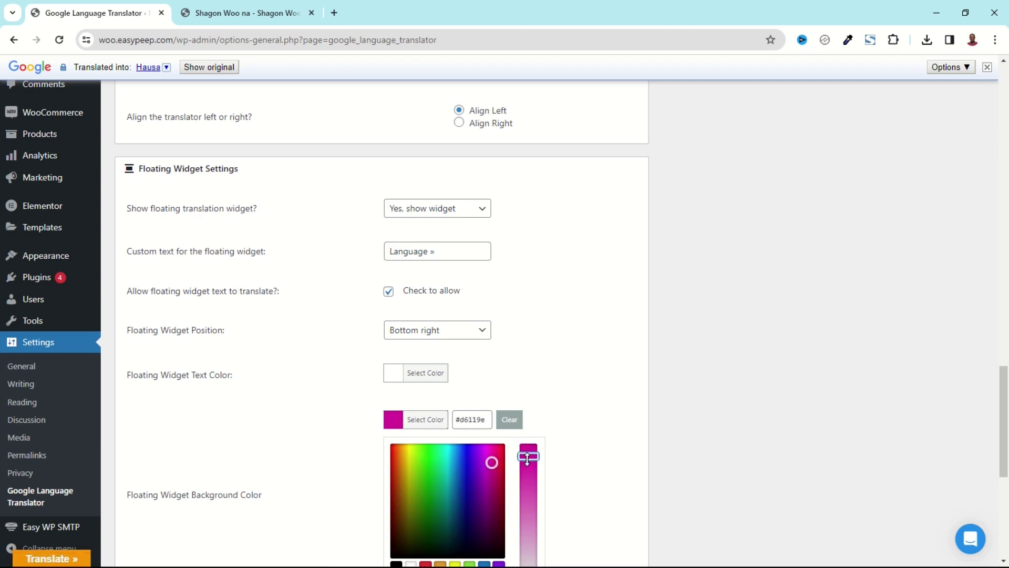
left_click(599, 395)
scroll(600, 396, "down", 4)
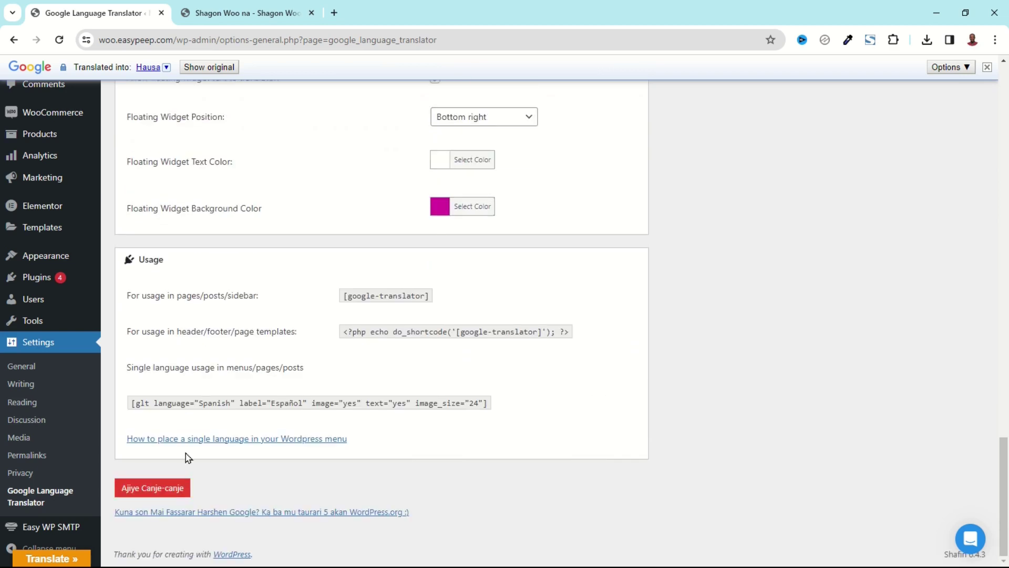
left_click(132, 492)
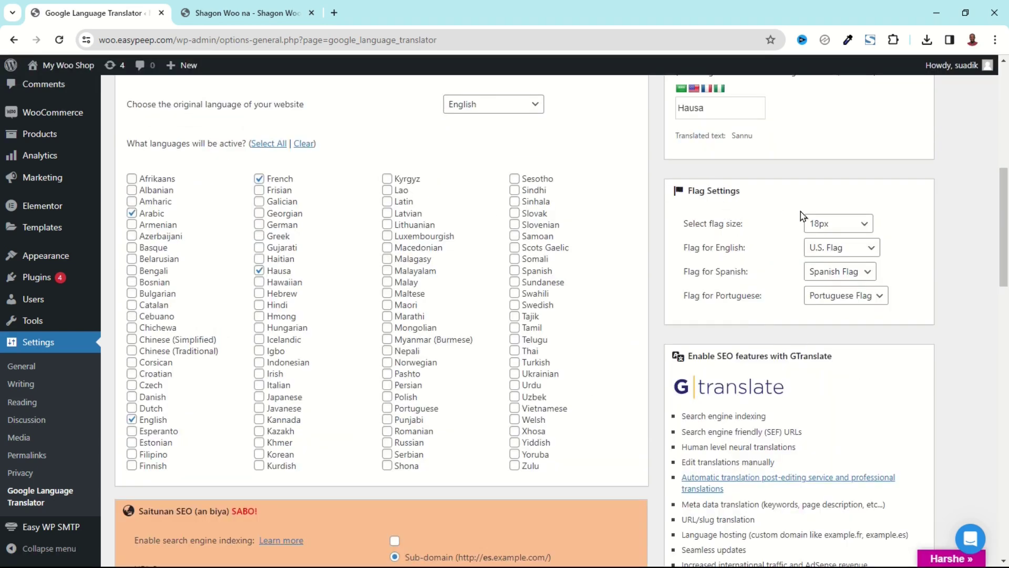
- Keep the flag size at 18px and reload the storefront to see the new widget
left_click(850, 226)
left_click(852, 228)
left_click(245, 13)
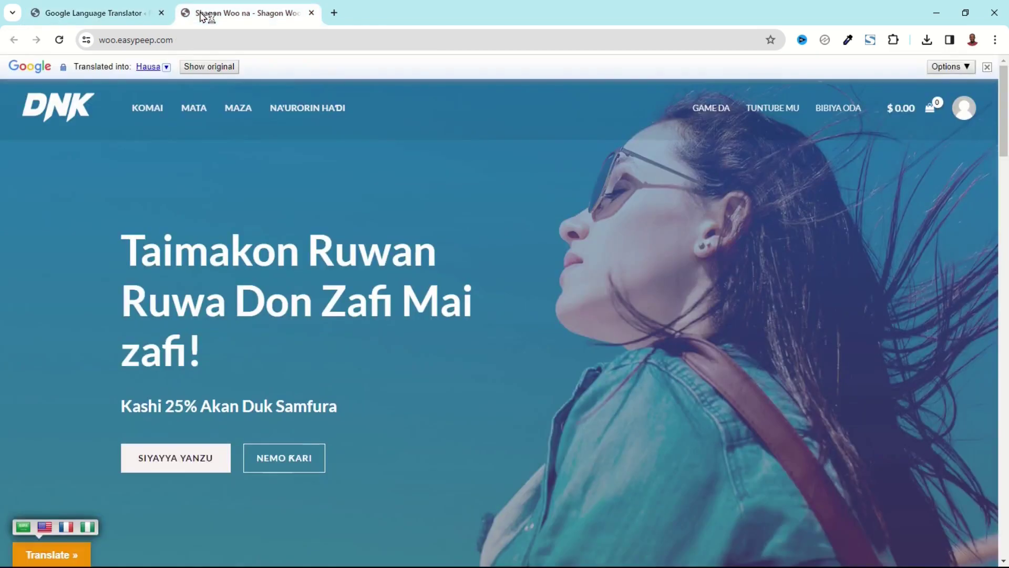
left_click(57, 44)
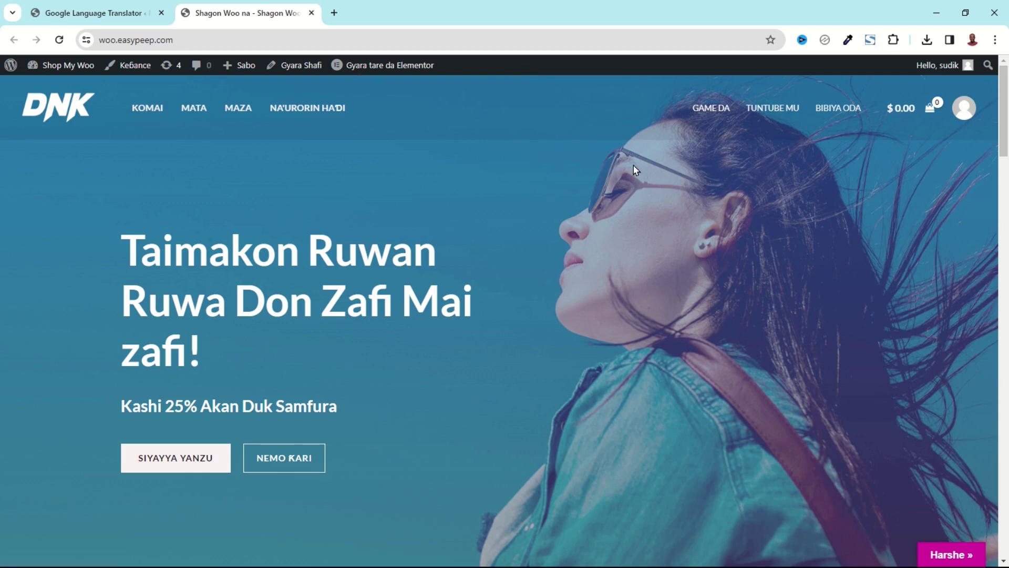
- Use the pink language button to switch the shop to French and back to English
left_click(952, 559)
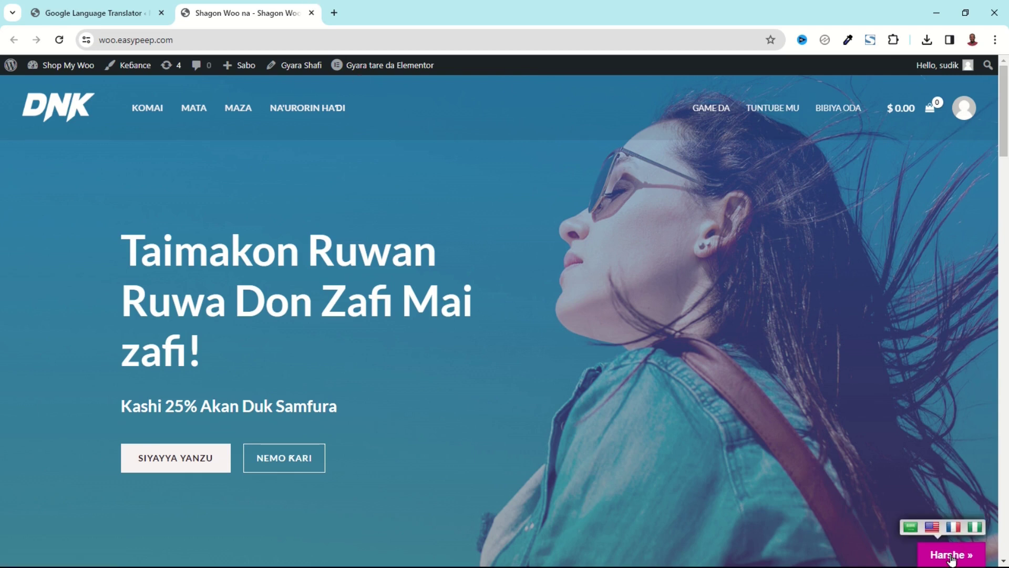
left_click(951, 529)
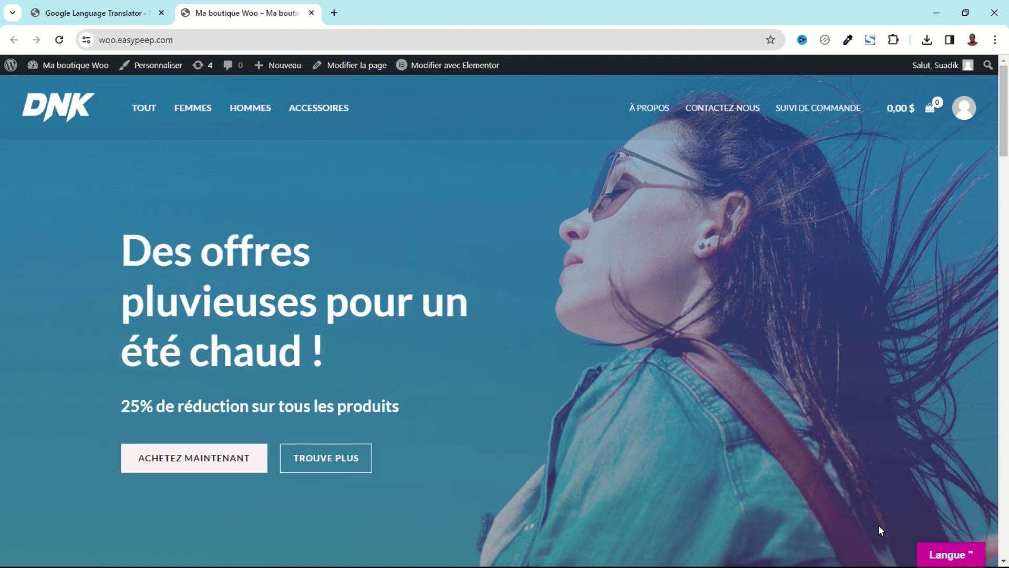
left_click(958, 558)
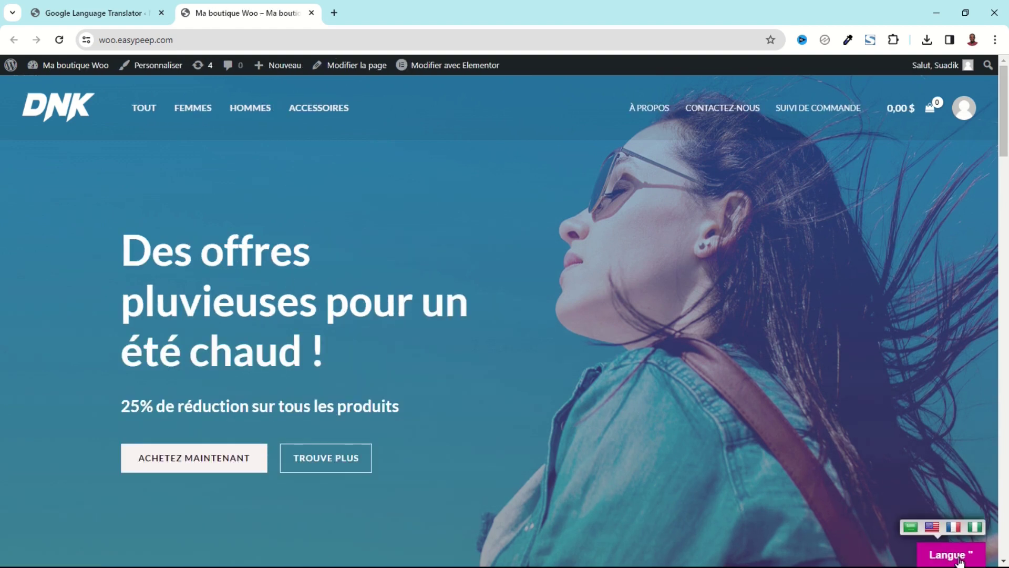
left_click(932, 527)
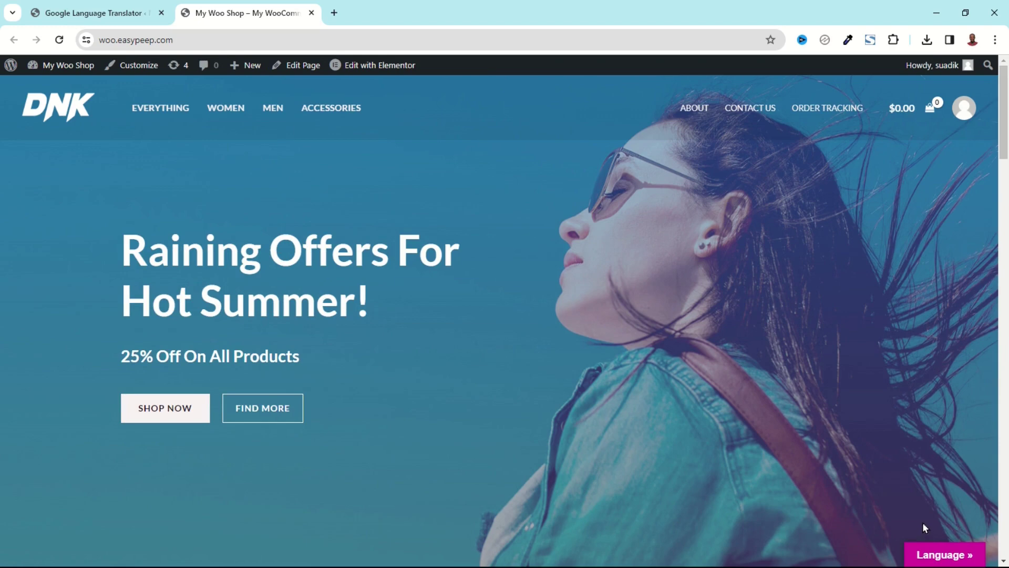
left_click(100, 12)
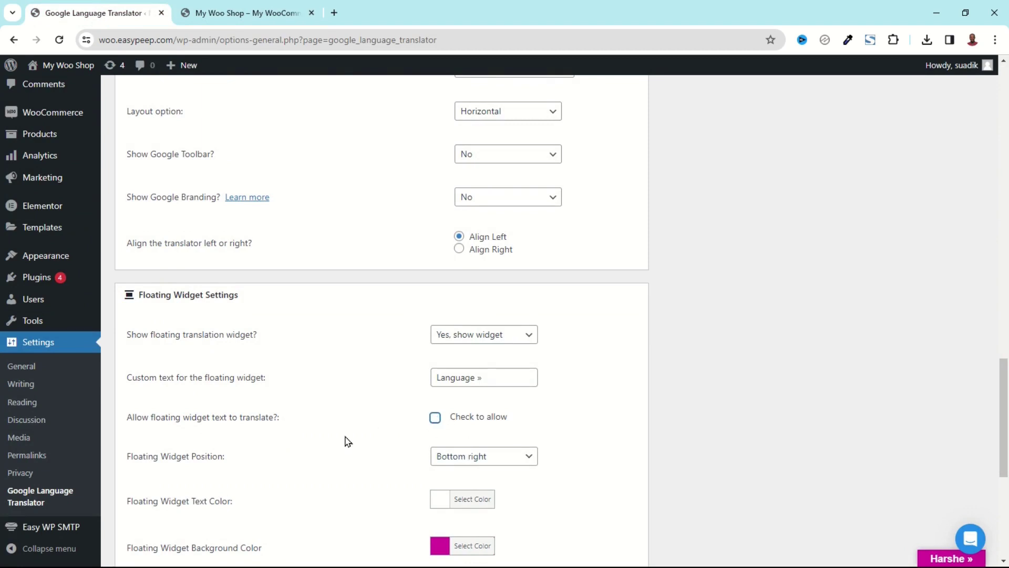
scroll(347, 442, "down", 6)
- Save the translator settings and reload the storefront
left_click(126, 488)
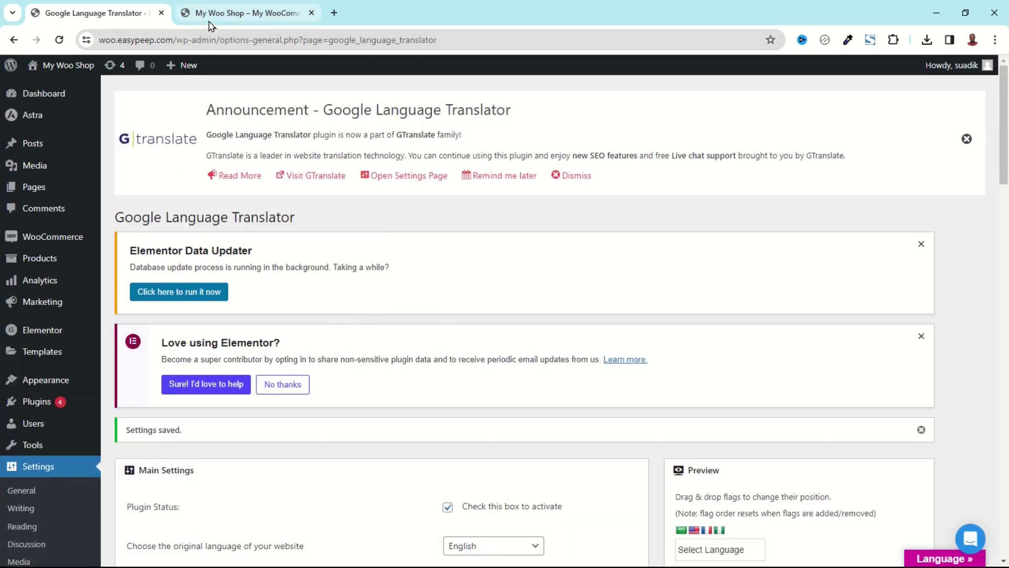
left_click(247, 12)
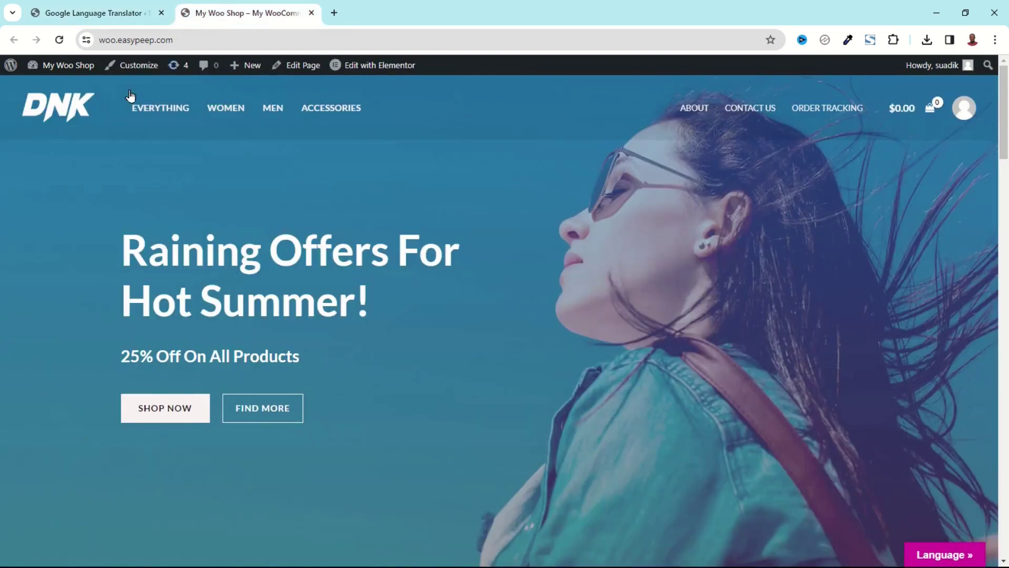
left_click(59, 40)
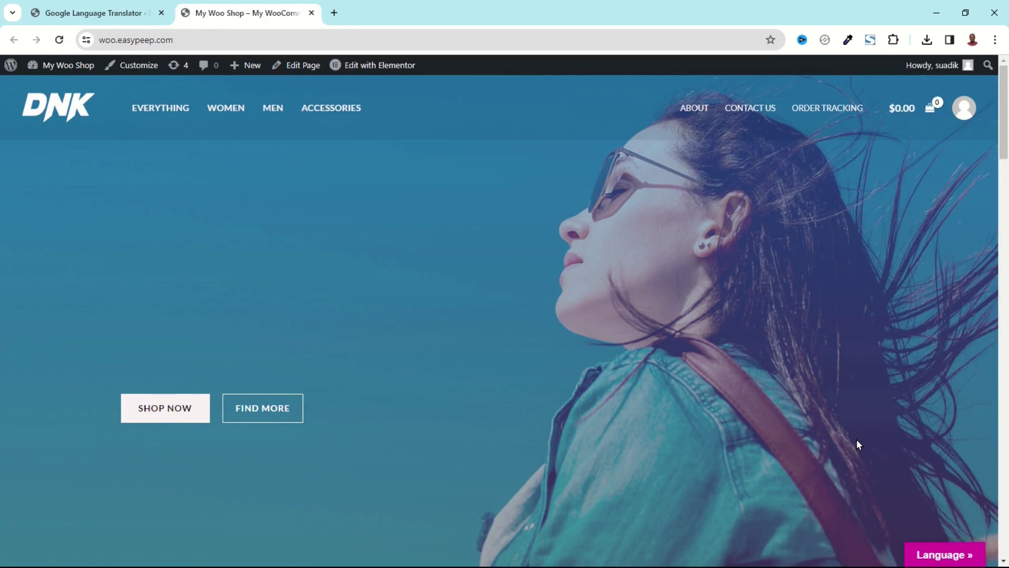
scroll(858, 444, "down", 10)
scroll(928, 552, "down", 10)
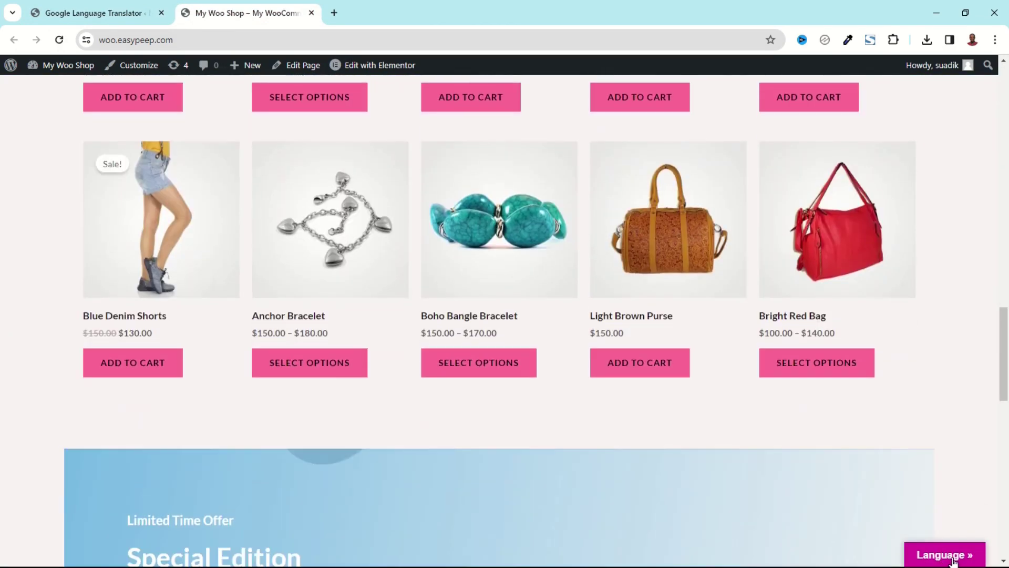
- Switch the shop to French, then Hausa, then back to English with the Language button
mouse_move(946, 555)
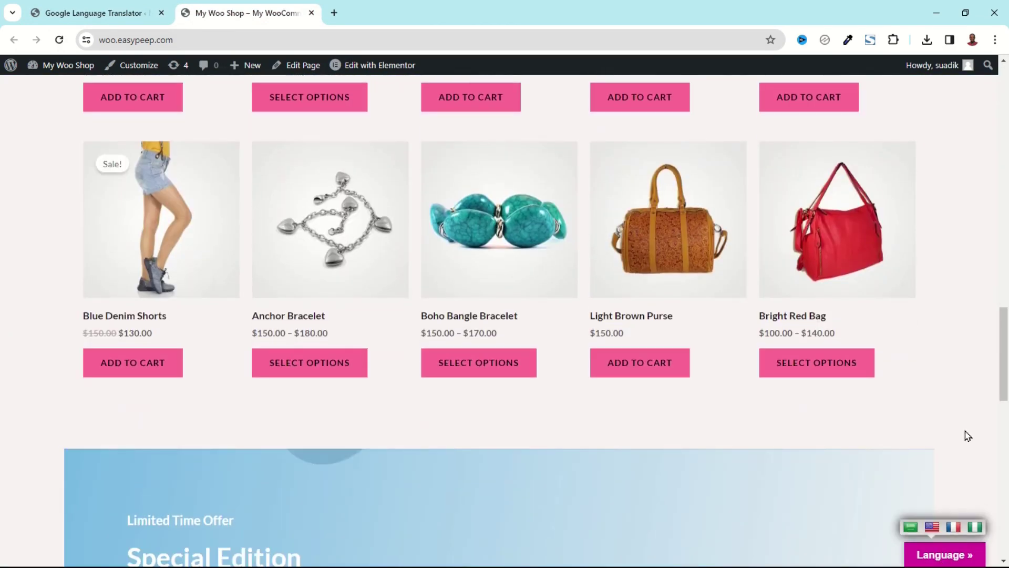
scroll(964, 500, "down", 15)
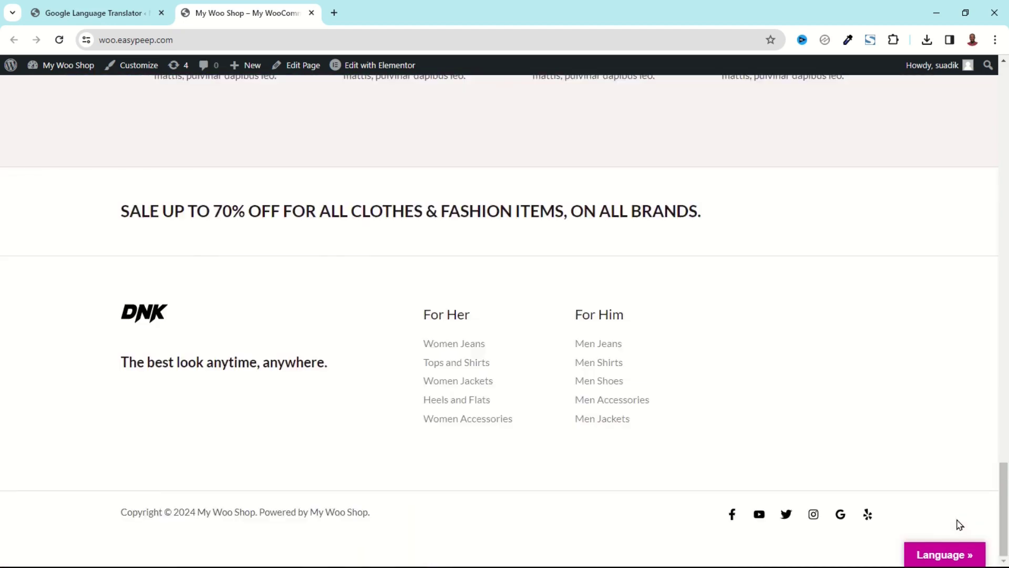
scroll(959, 524, "up", 20)
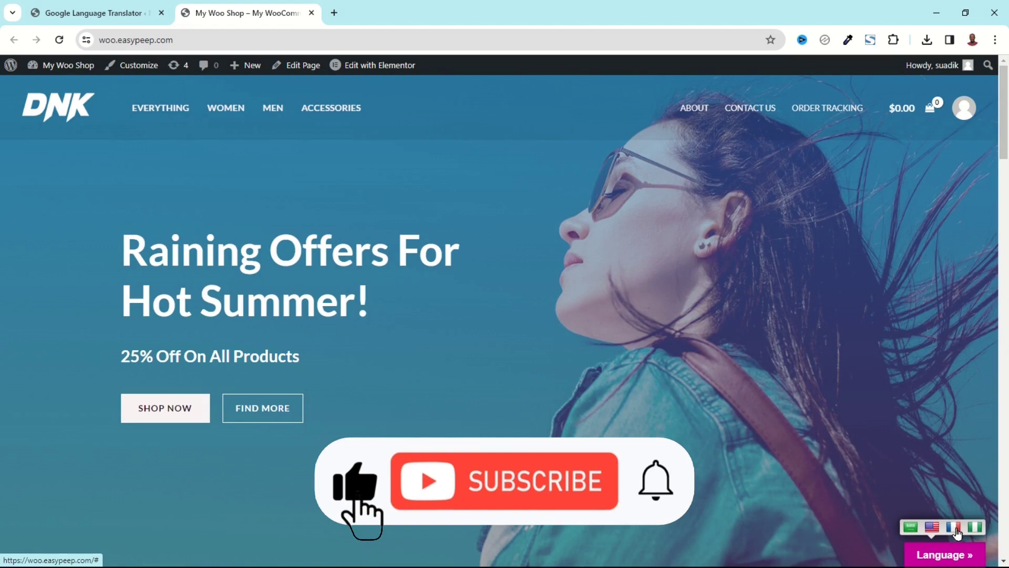
left_click(955, 528)
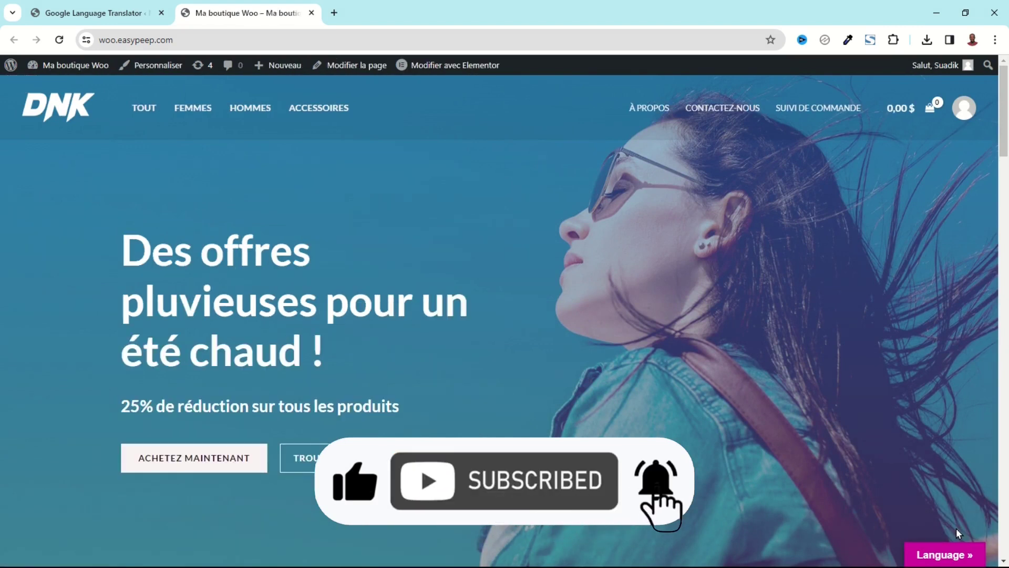
mouse_move(938, 558)
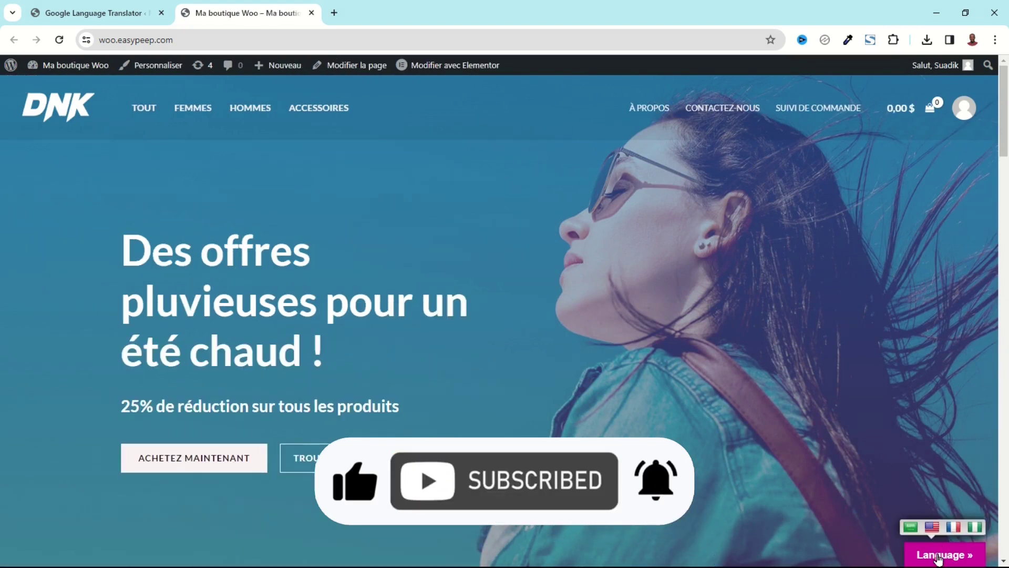
left_click(971, 528)
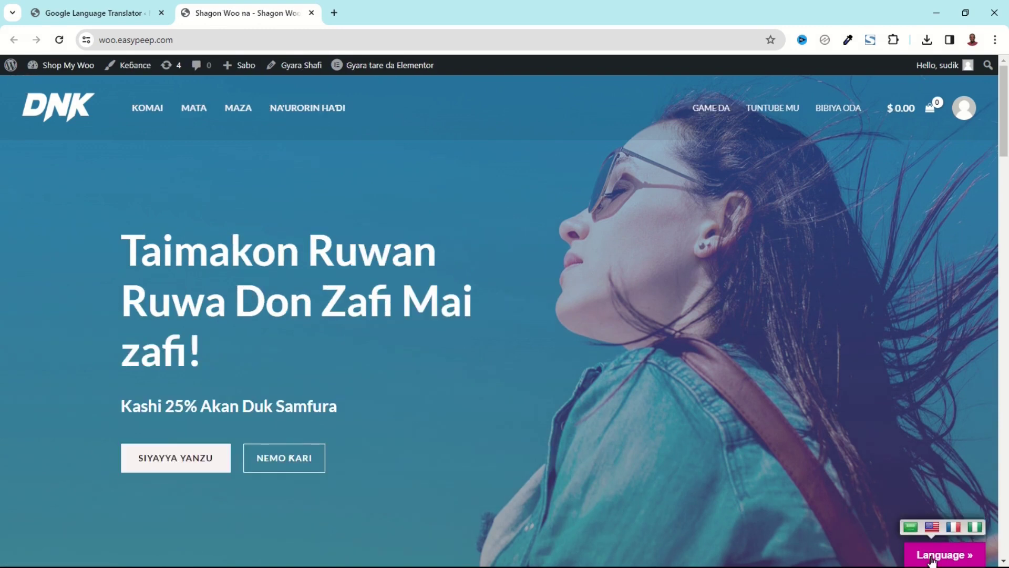
left_click(927, 528)
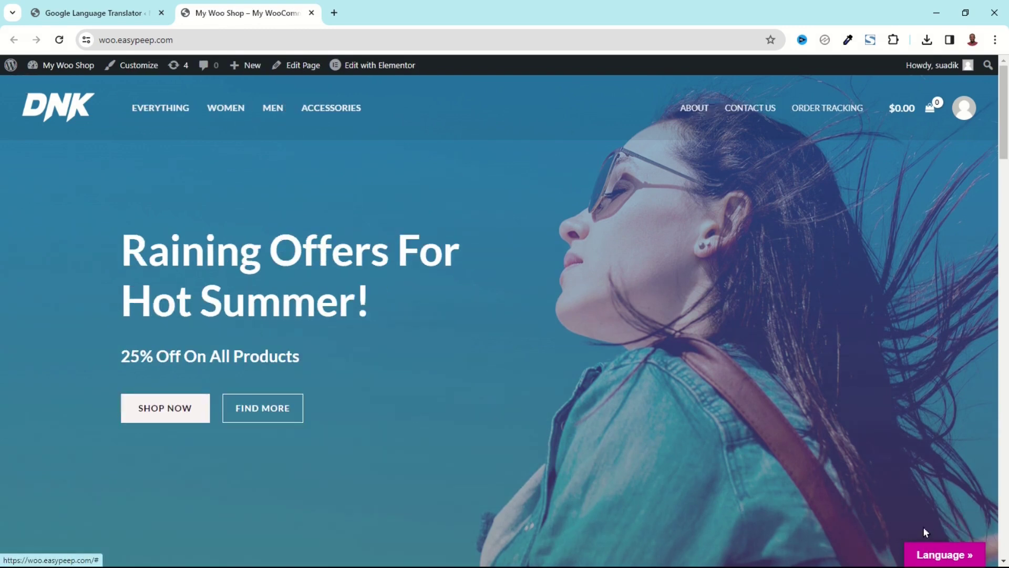